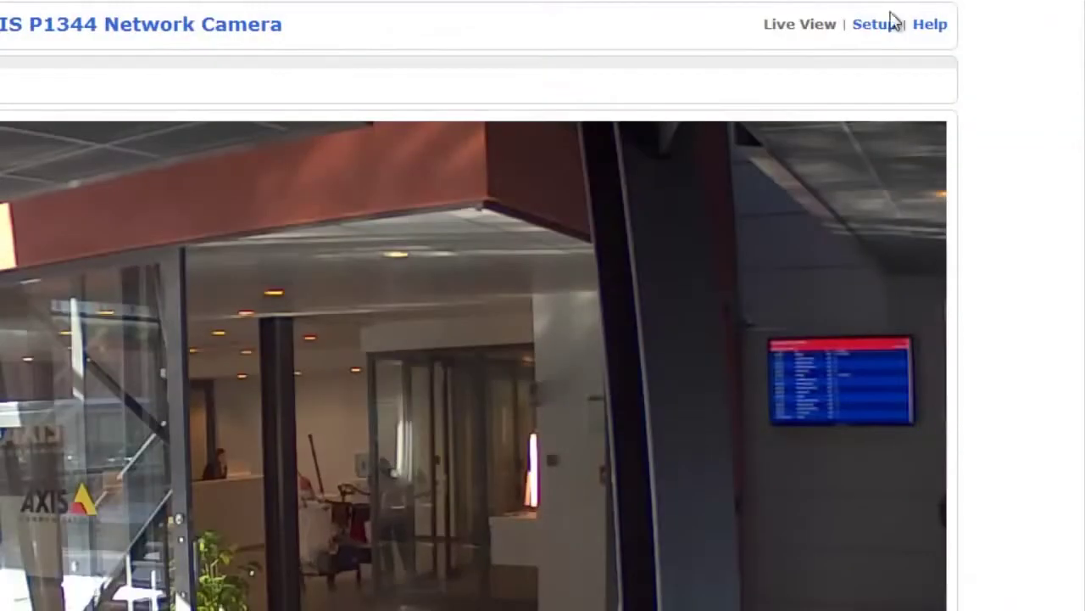
In the P1344's Camera Settings, switch exposure zones to Defined [center] and open the windows editor
{"action": "left_click", "coordinate": [882, 30]}
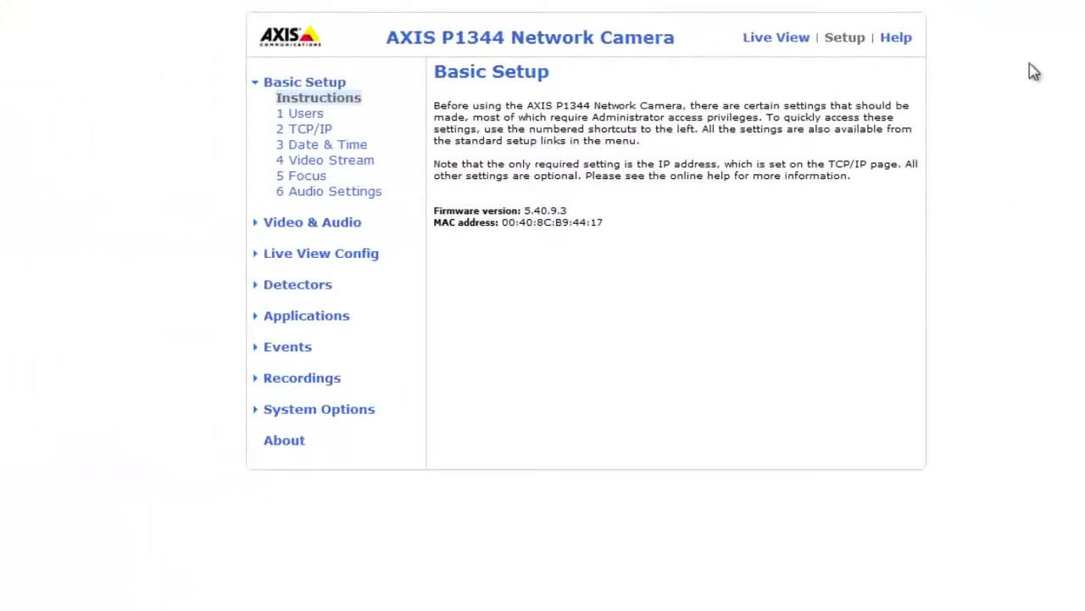
{"action": "left_click", "coordinate": [321, 237]}
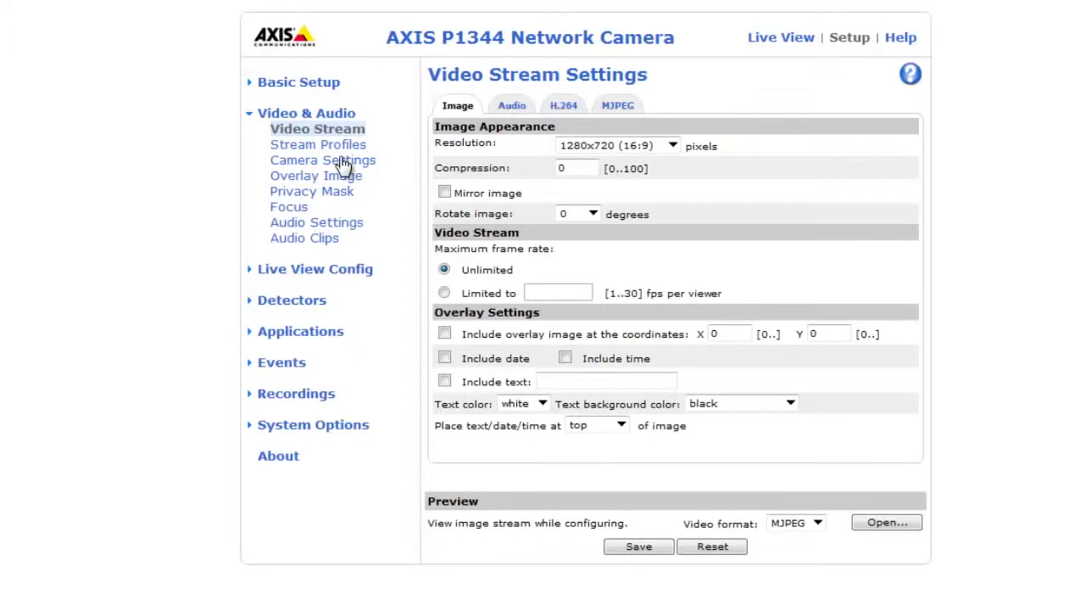
{"action": "left_click", "coordinate": [344, 163]}
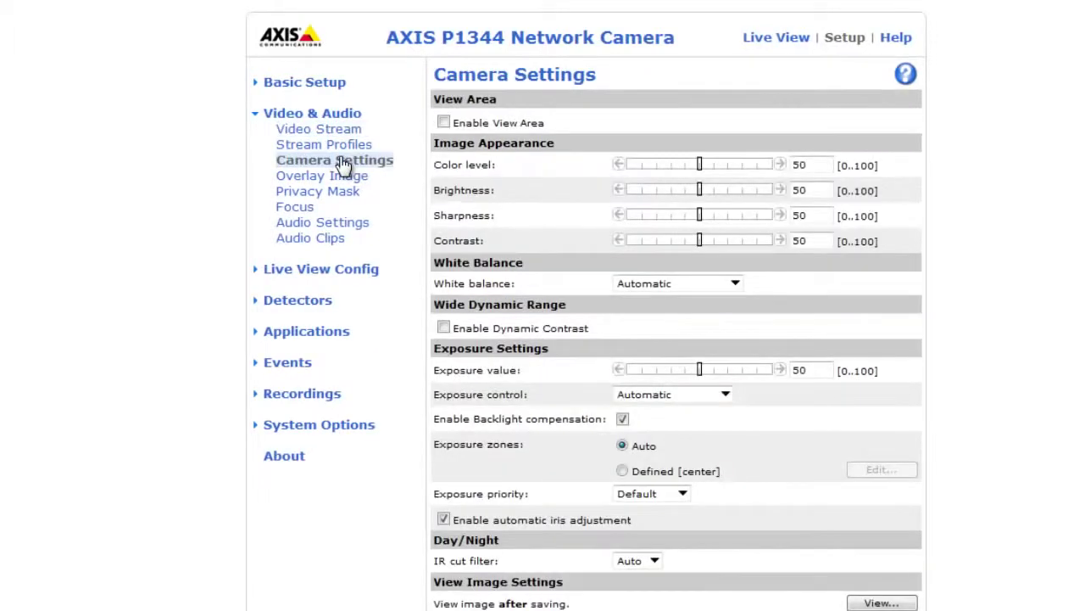
{"action": "left_click", "coordinate": [624, 472]}
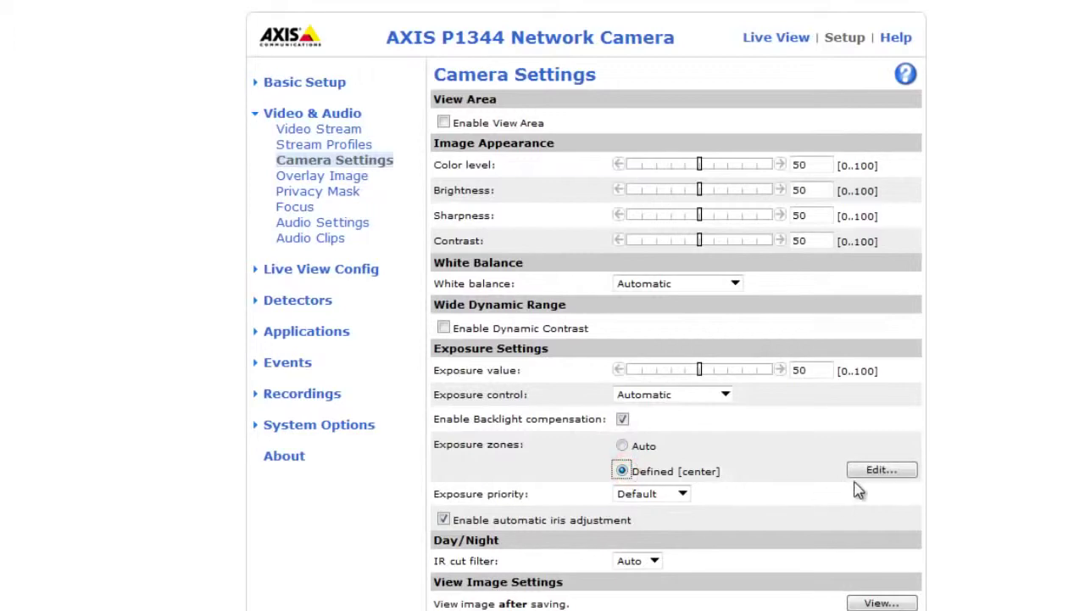
{"action": "left_click", "coordinate": [872, 471]}
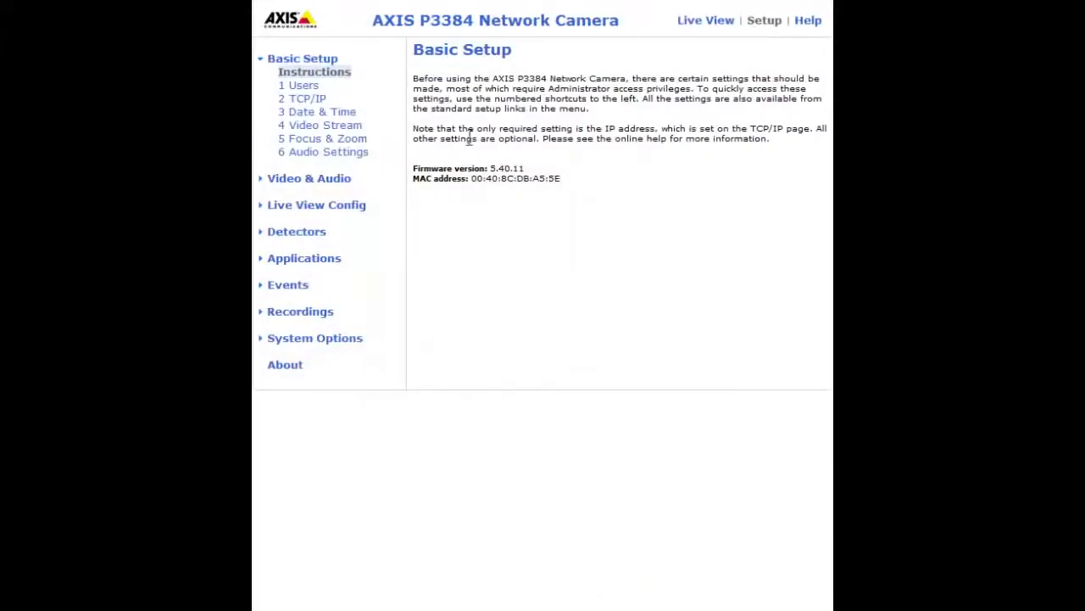
On the P3384, set WDR dynamic capture to Lightfinder Mode and exposure zones to Defined [center]
{"action": "left_click", "coordinate": [337, 177]}
{"action": "left_click", "coordinate": [318, 127]}
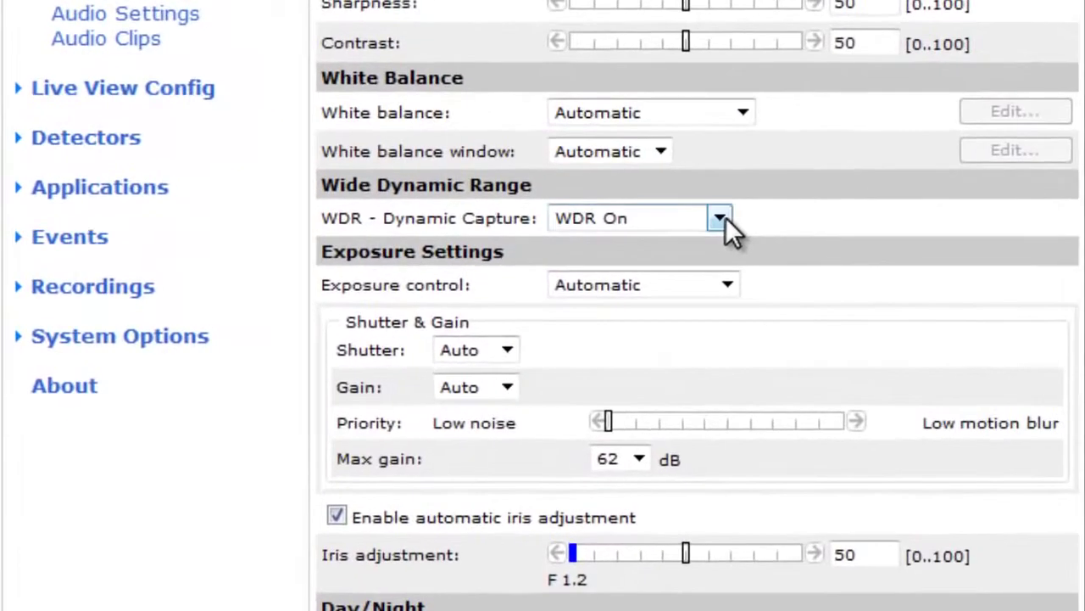
{"action": "left_click", "coordinate": [719, 218]}
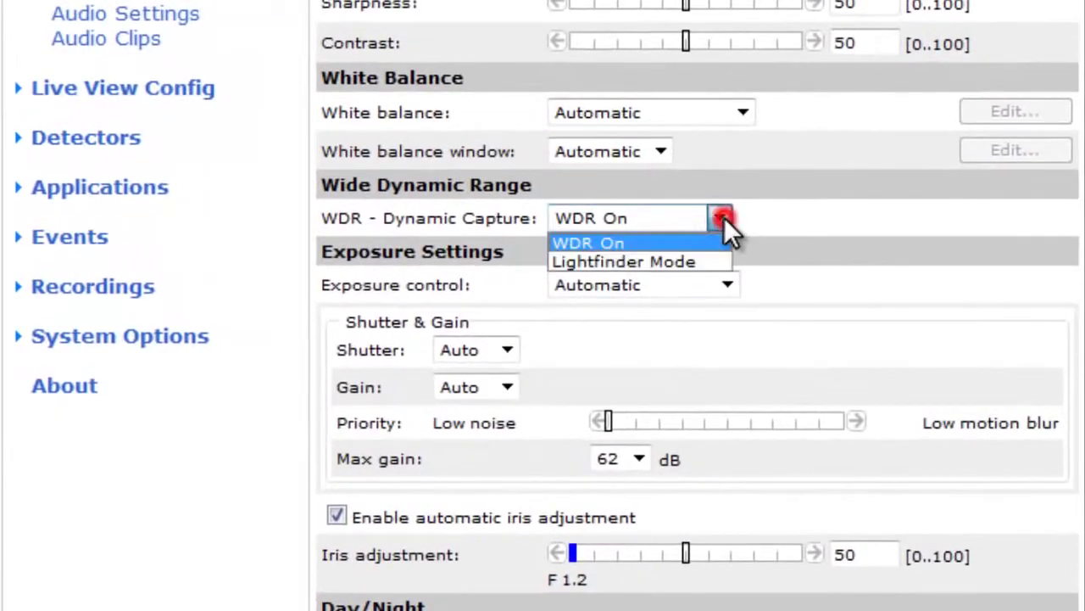
{"action": "left_click", "coordinate": [693, 260]}
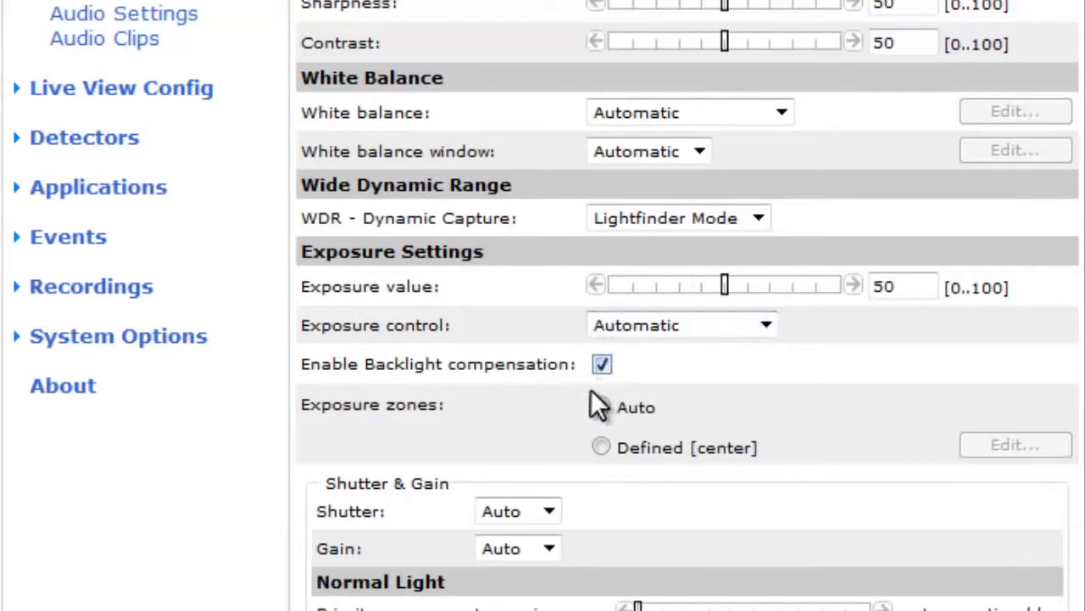
{"action": "left_click", "coordinate": [601, 448]}
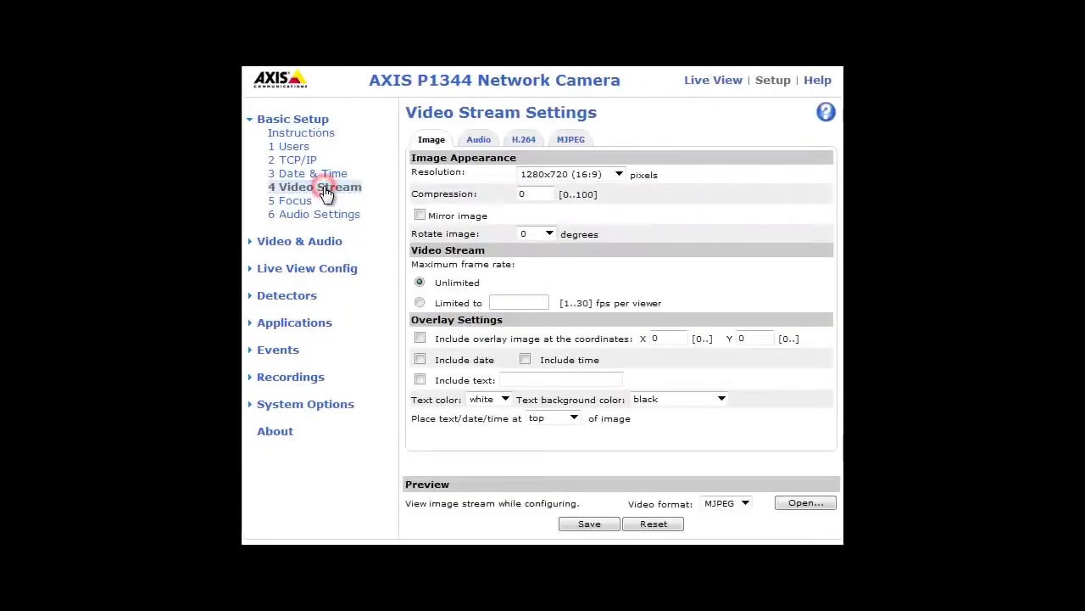
Rotate the P1344 video image by 180 degrees, then go to its Camera Settings page
{"action": "left_click", "coordinate": [549, 234]}
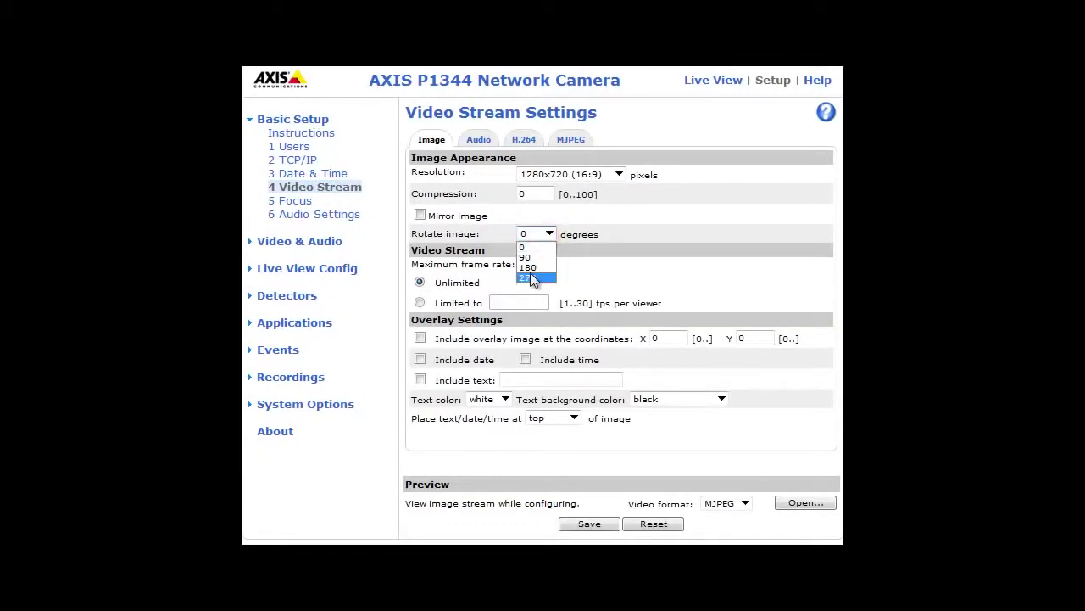
{"action": "left_click", "coordinate": [529, 267]}
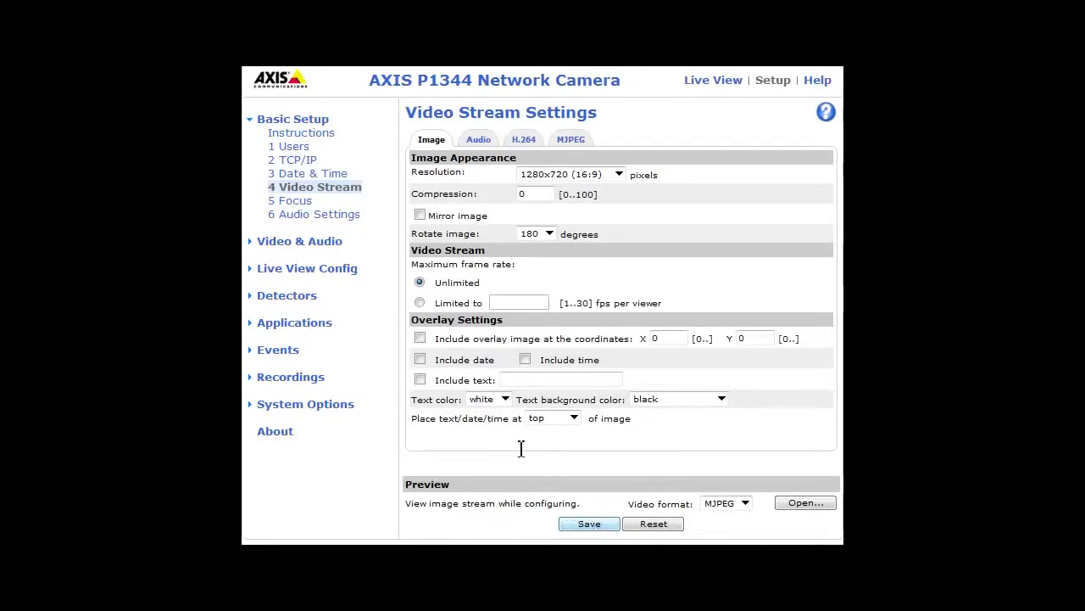
{"action": "left_click", "coordinate": [319, 244]}
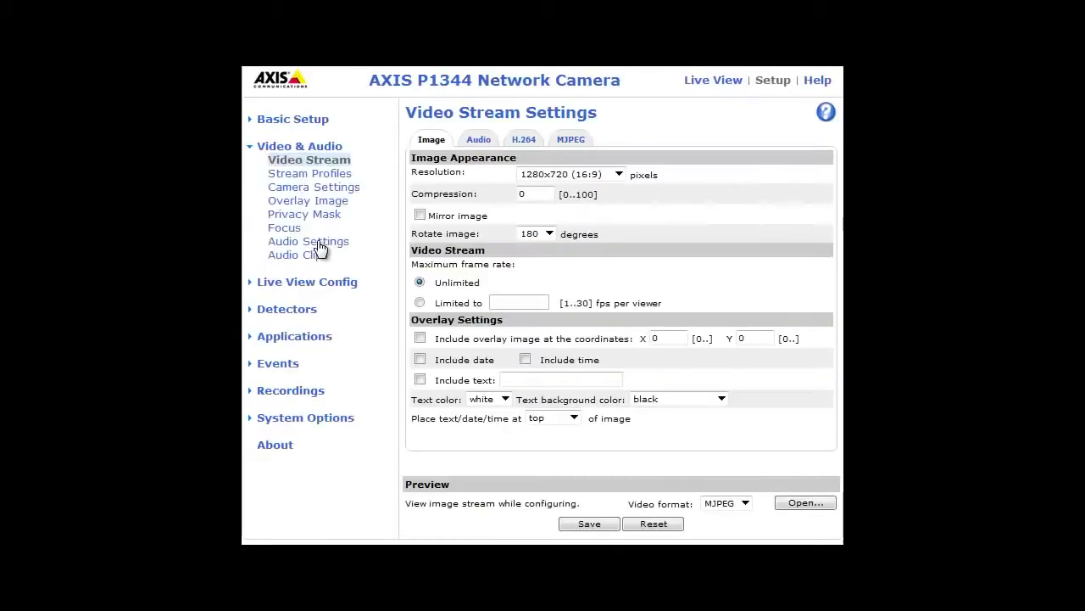
{"action": "left_click", "coordinate": [337, 192]}
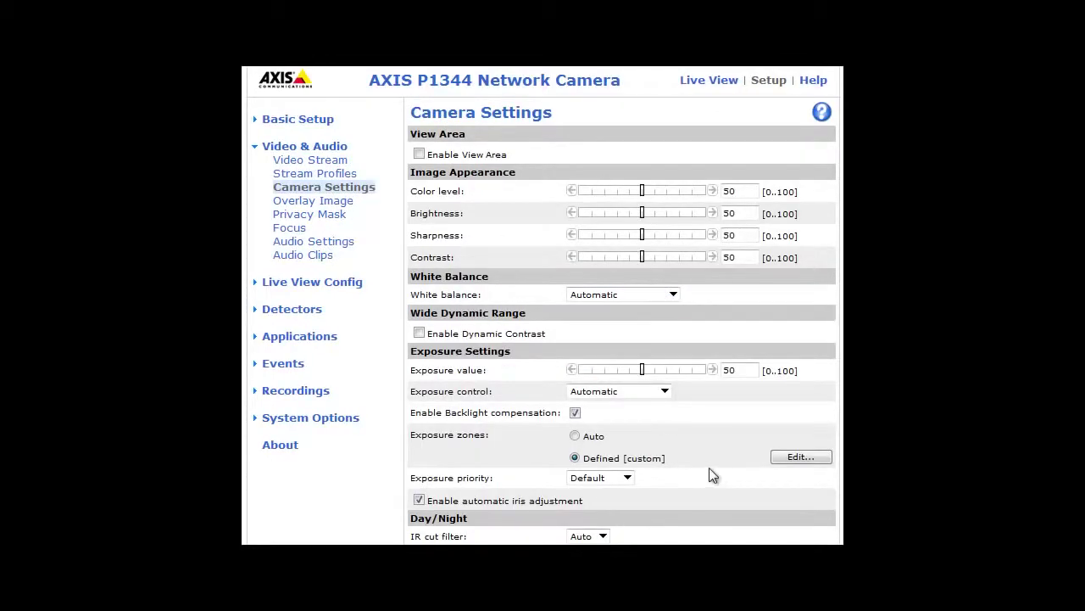
In the exposure windows editor, set the window setting to Automatic and save it
{"action": "left_click", "coordinate": [800, 461]}
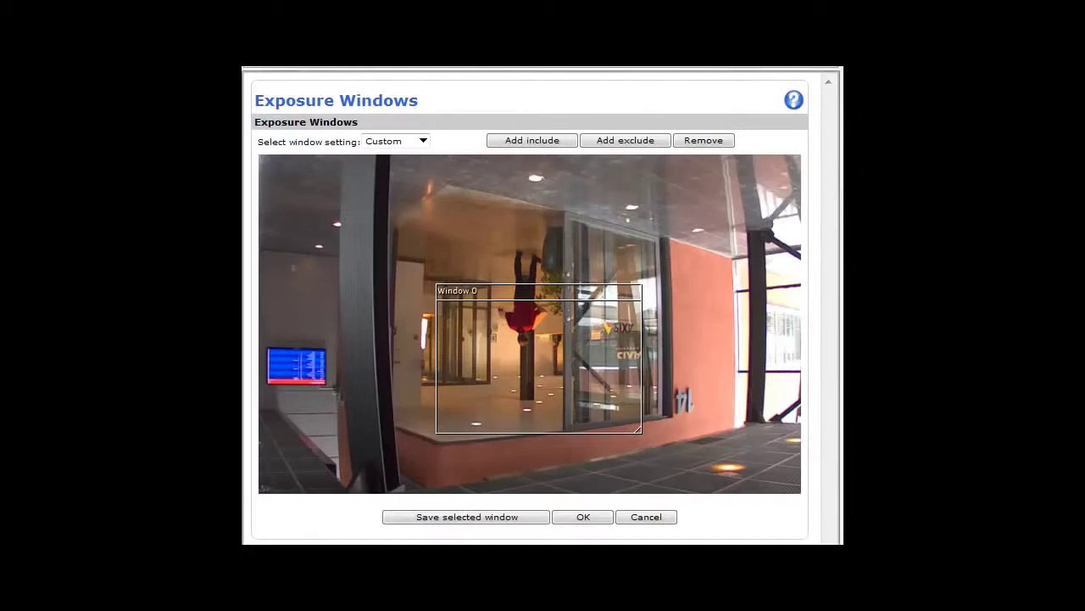
{"action": "left_click", "coordinate": [427, 142]}
{"action": "left_click", "coordinate": [413, 154]}
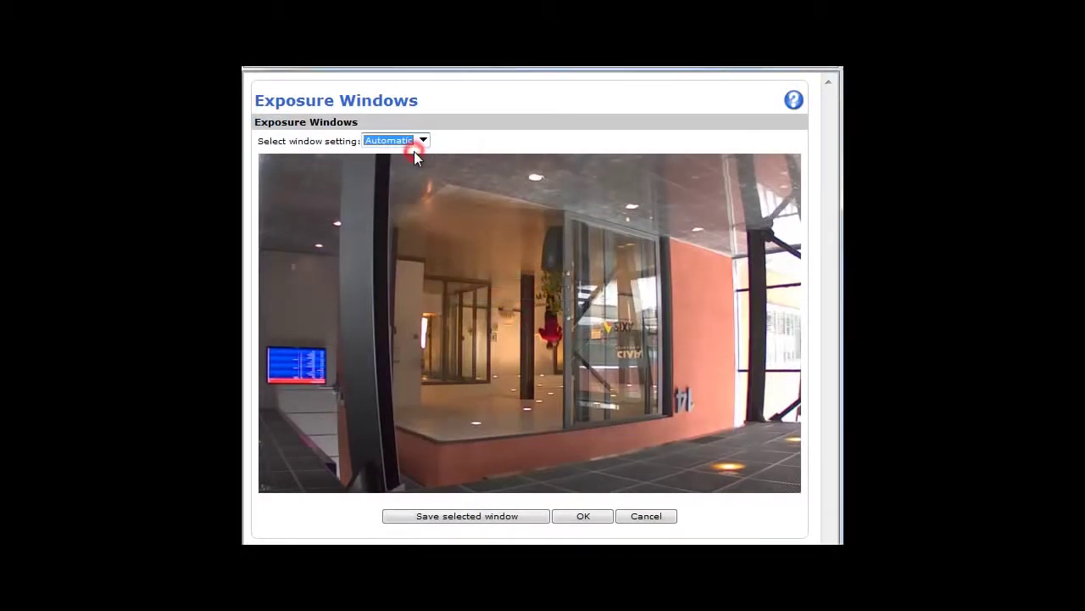
{"action": "left_click", "coordinate": [452, 513]}
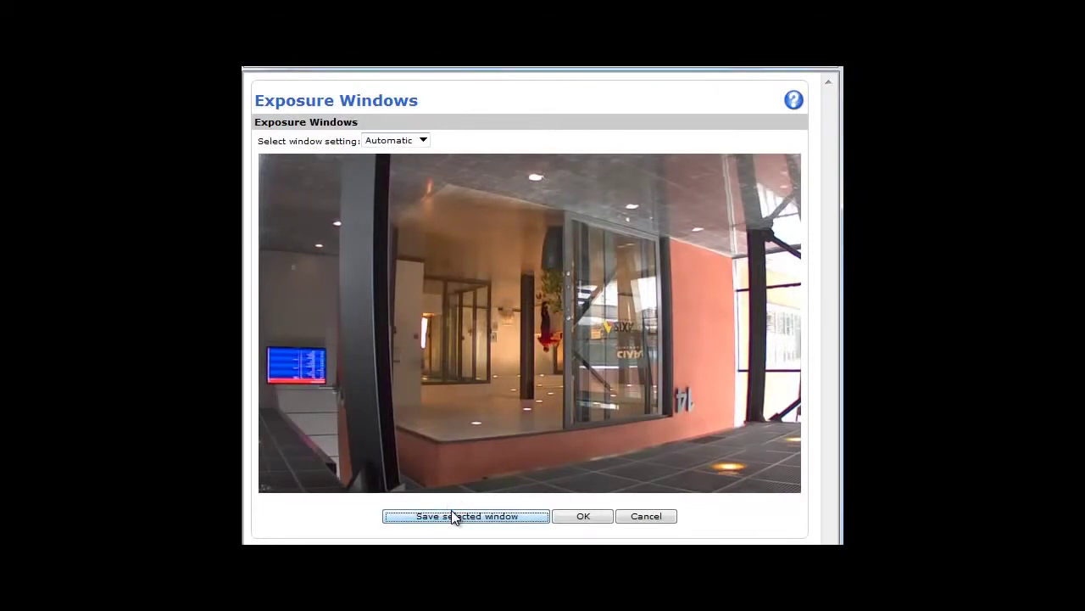
{"action": "left_click", "coordinate": [438, 133]}
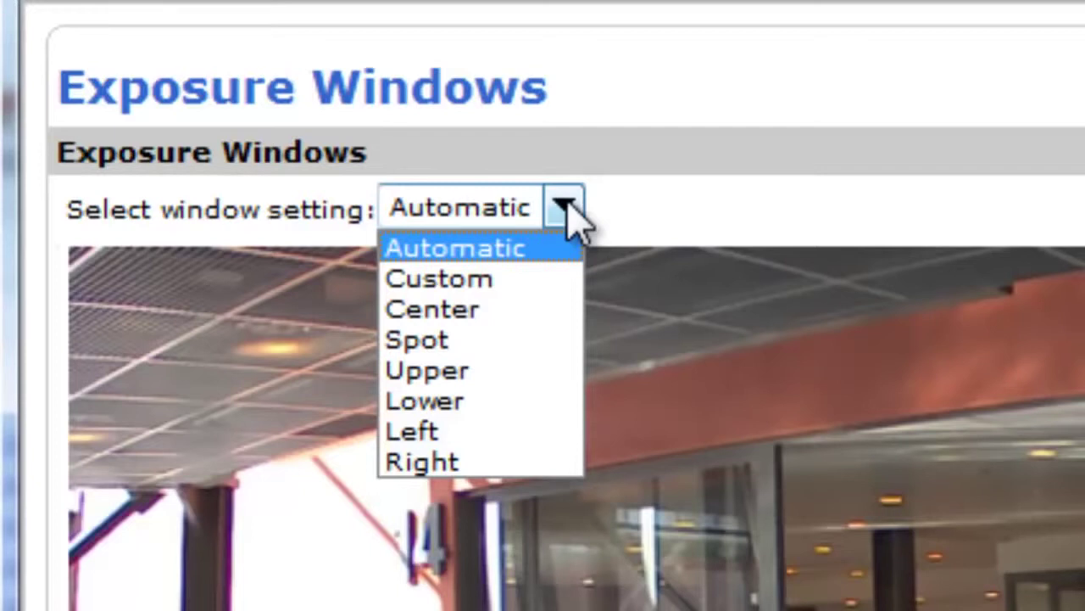
Change the exposure window setting to Center and save it
{"action": "left_click", "coordinate": [565, 208]}
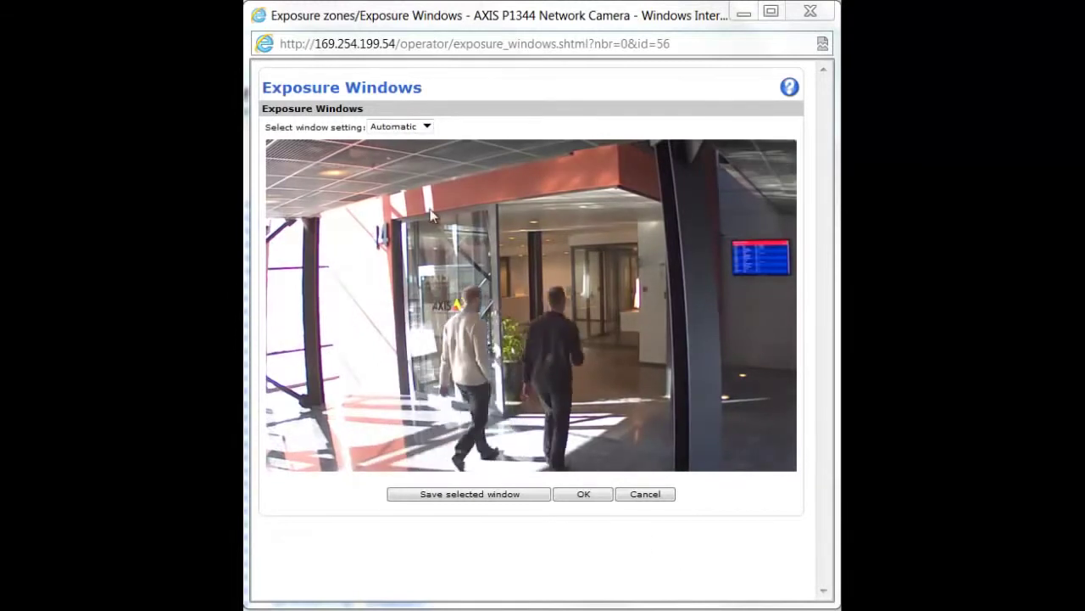
{"action": "left_click", "coordinate": [429, 127]}
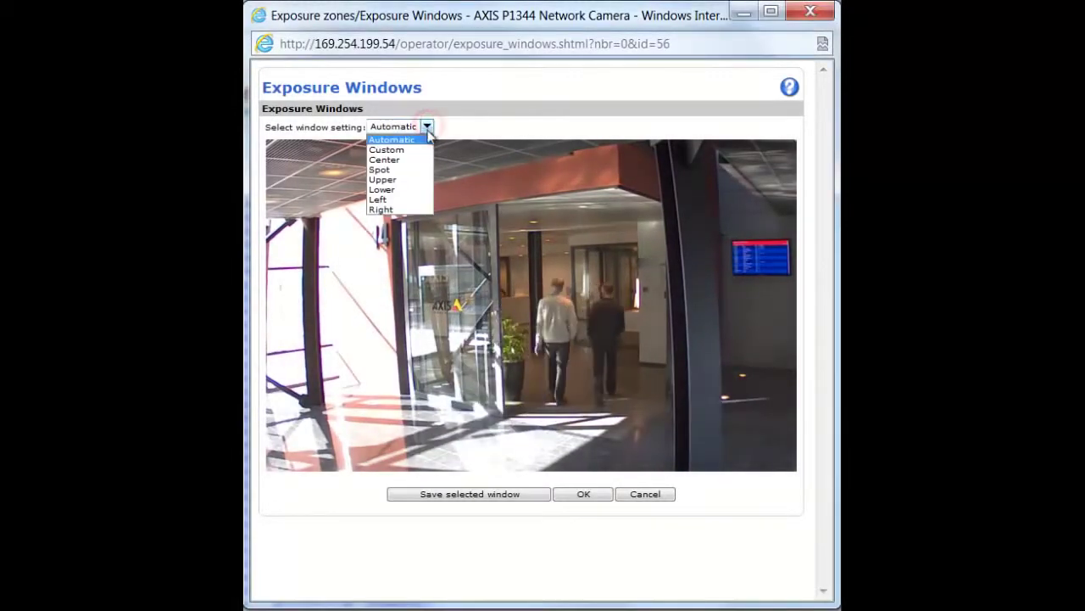
{"action": "left_click", "coordinate": [416, 164]}
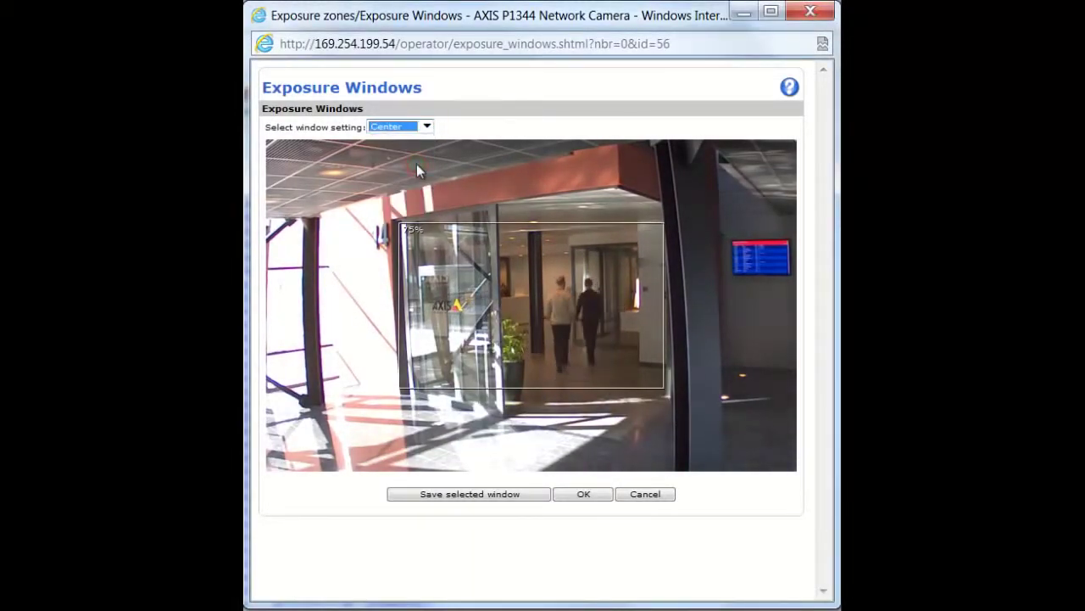
{"action": "left_click", "coordinate": [424, 500]}
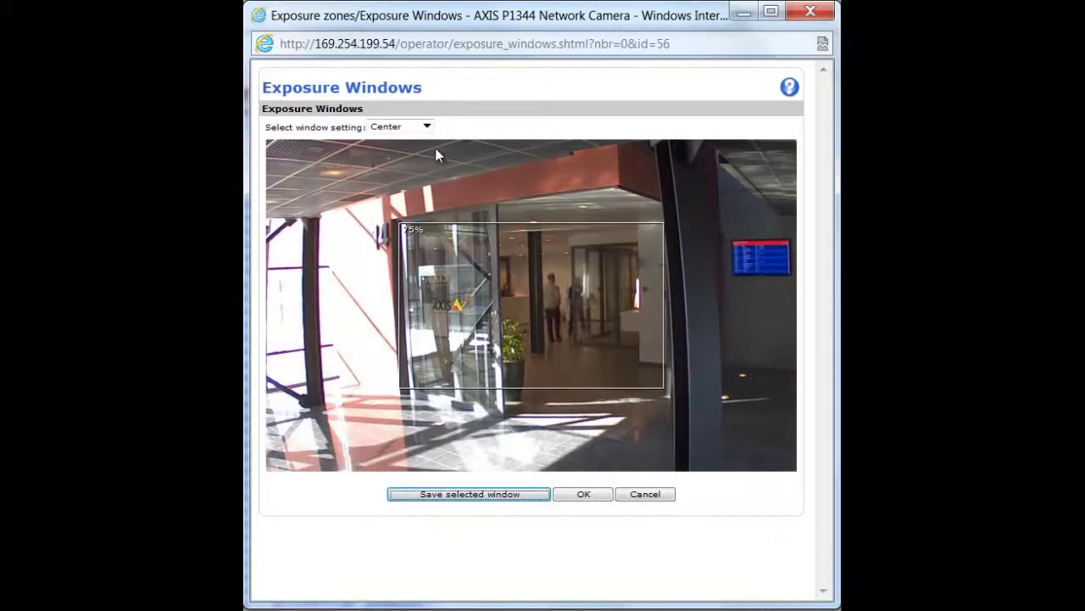
Change the exposure window setting to Spot and save it
{"action": "left_click", "coordinate": [427, 127]}
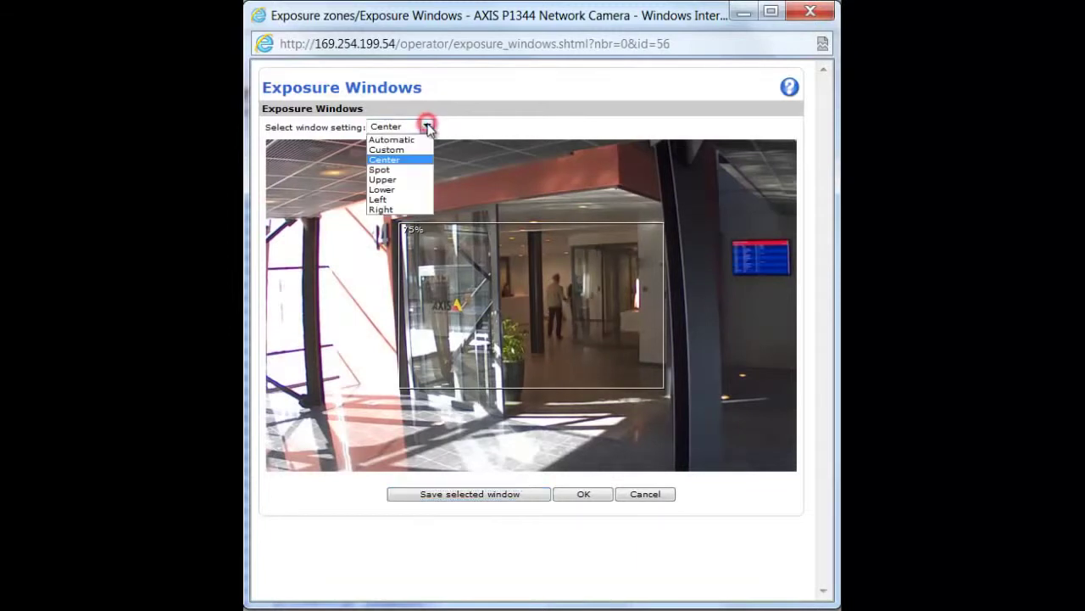
{"action": "left_click", "coordinate": [405, 170]}
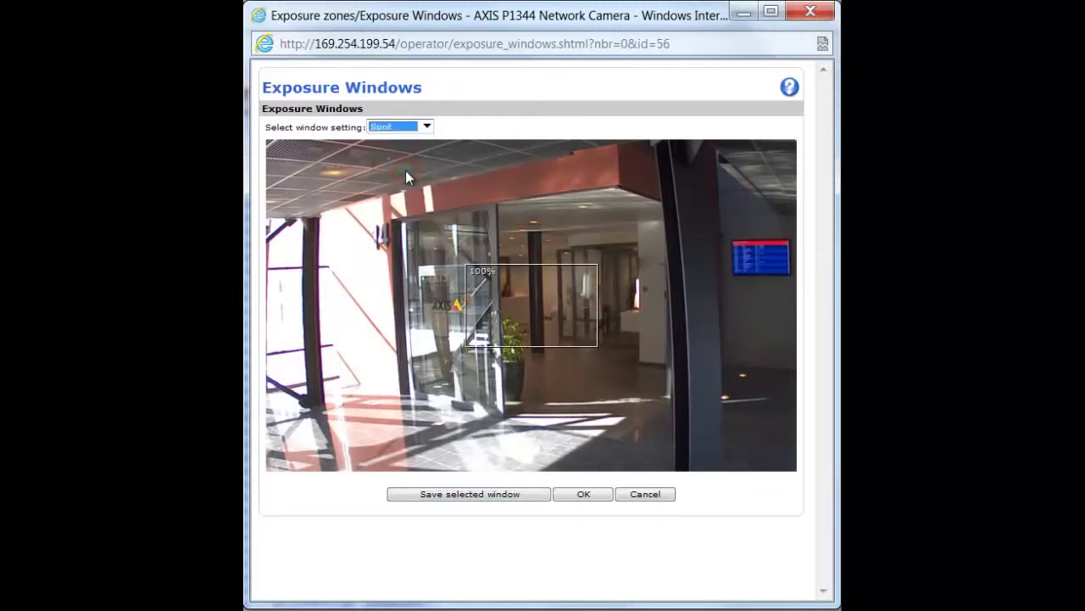
{"action": "left_click", "coordinate": [446, 493]}
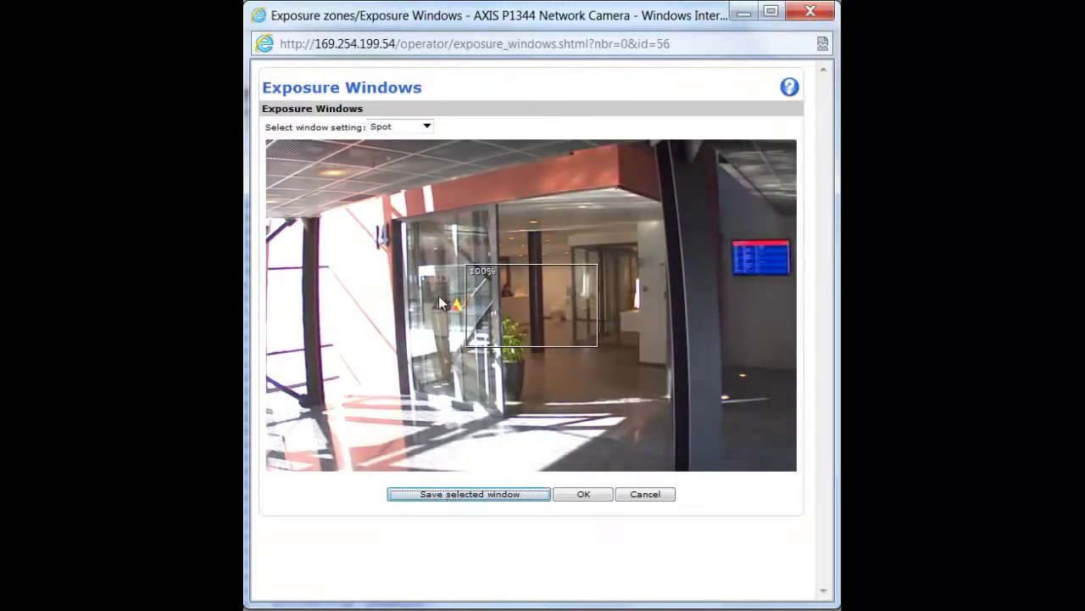
{"action": "left_click", "coordinate": [427, 126]}
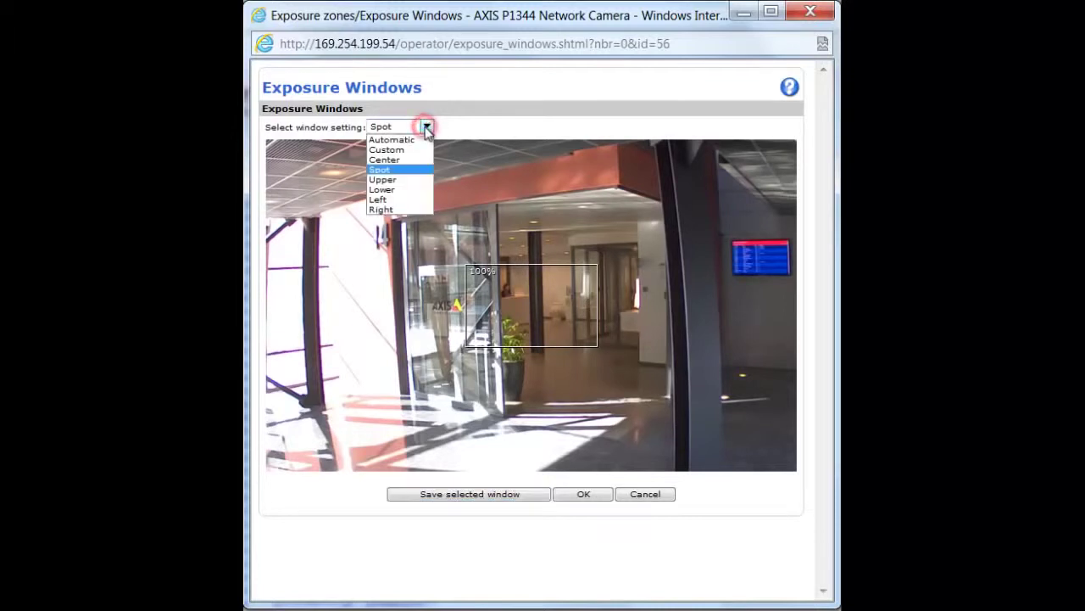
Apply and save the Upper exposure window, then the Lower one
{"action": "left_click", "coordinate": [405, 179]}
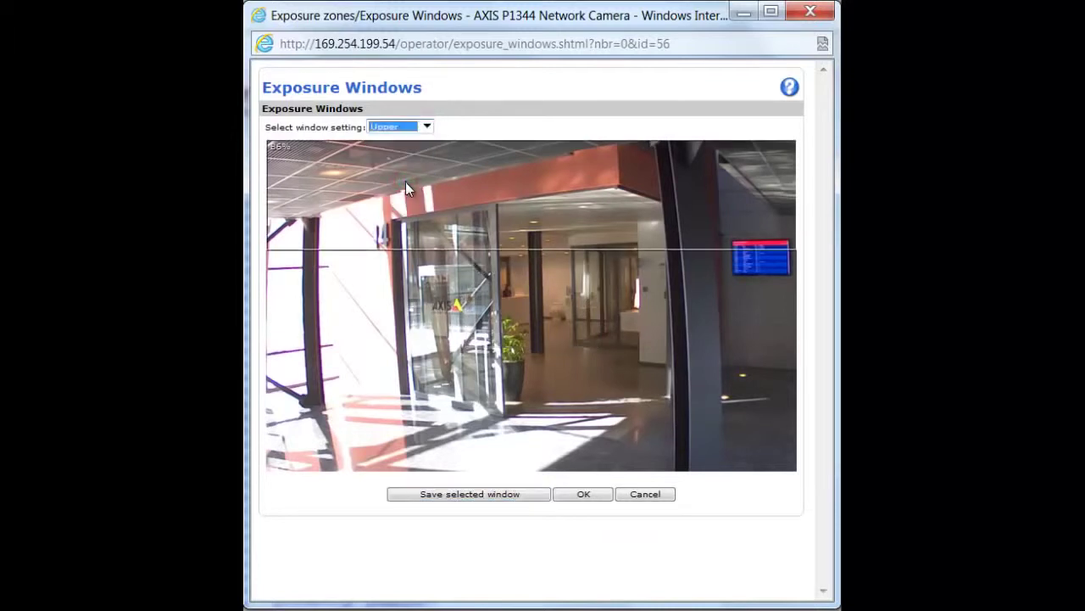
{"action": "left_click", "coordinate": [441, 498]}
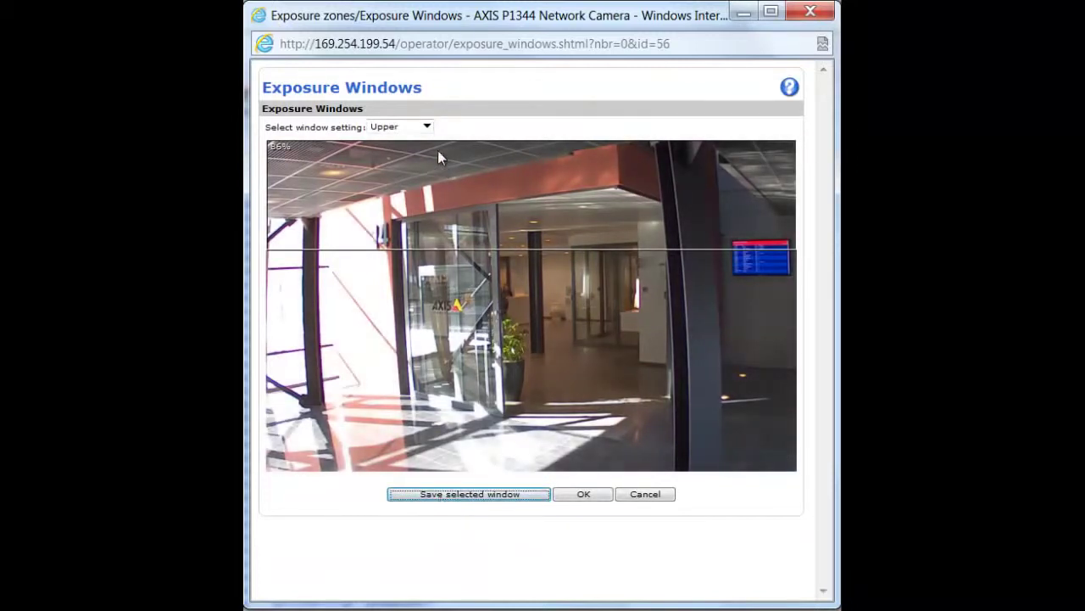
{"action": "left_click", "coordinate": [427, 127]}
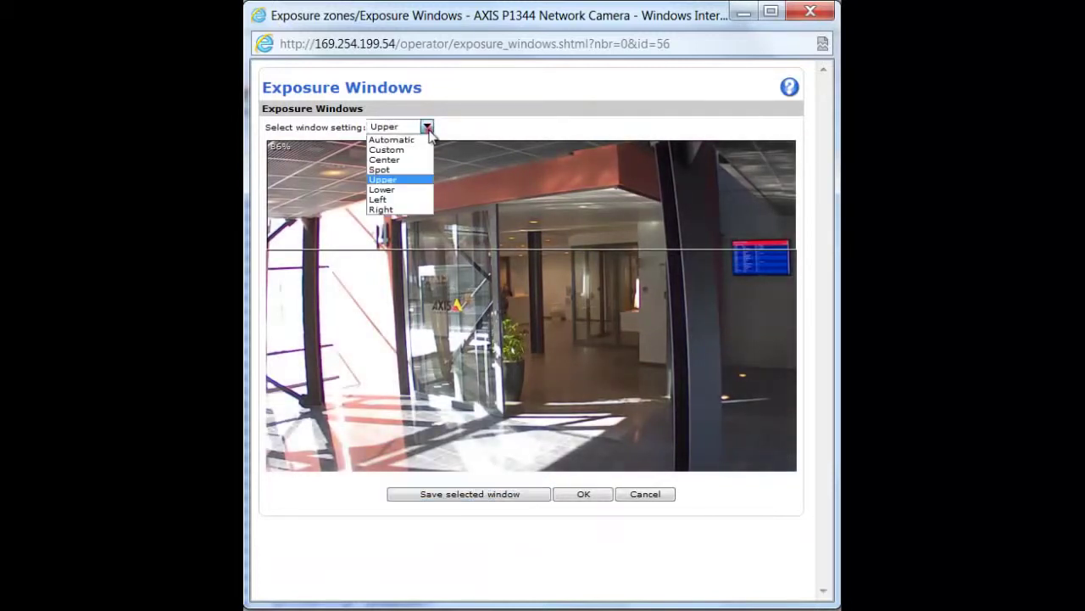
{"action": "left_click", "coordinate": [413, 189]}
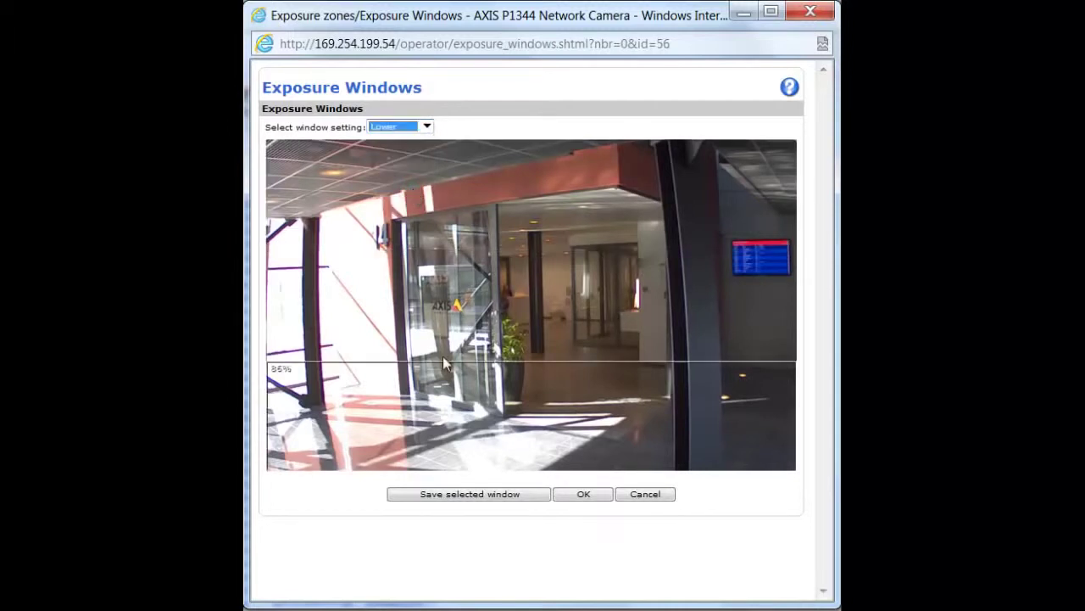
{"action": "left_click", "coordinate": [464, 495]}
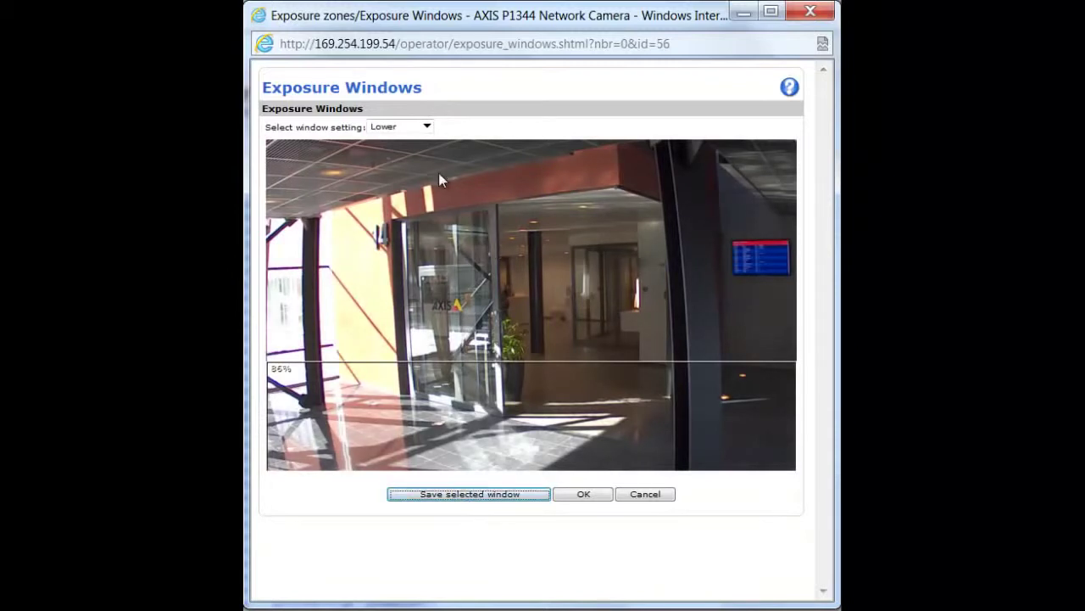
Apply and save the Left exposure window, then the Right one
{"action": "left_click", "coordinate": [426, 126]}
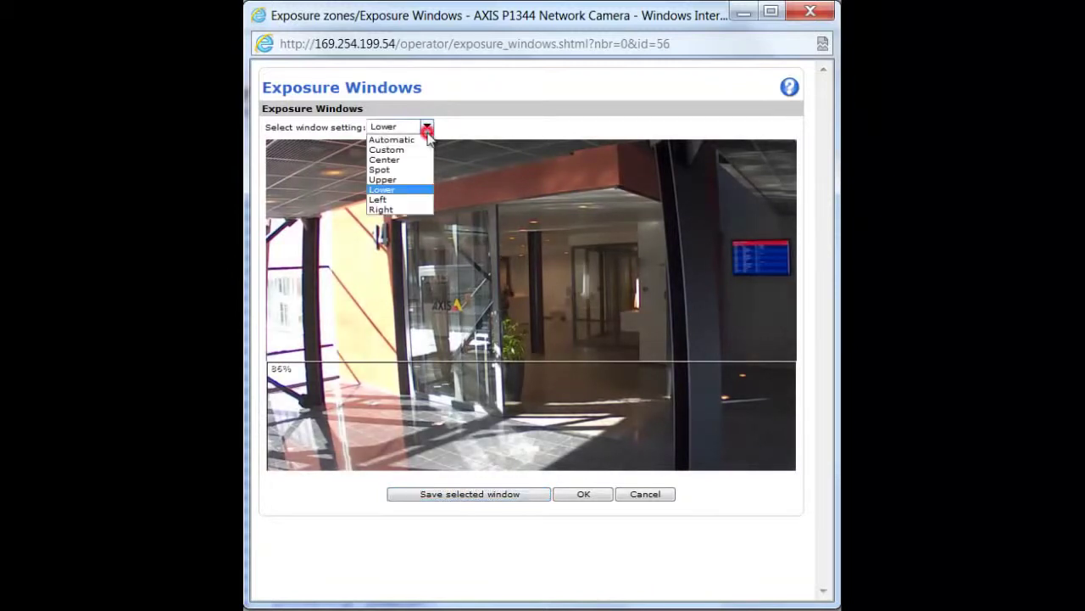
{"action": "left_click", "coordinate": [412, 200]}
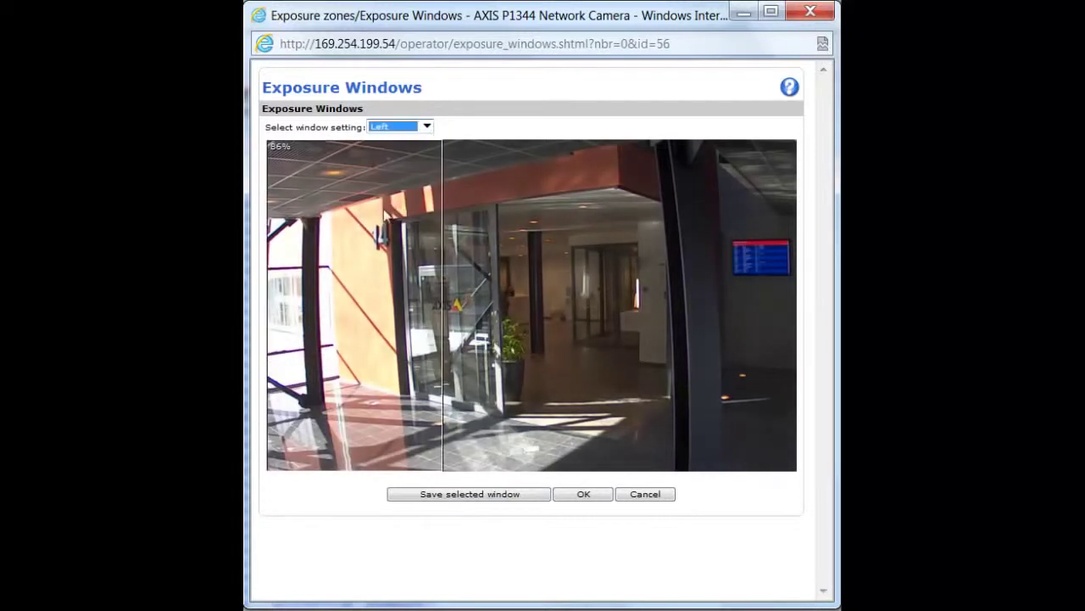
{"action": "left_click", "coordinate": [419, 498]}
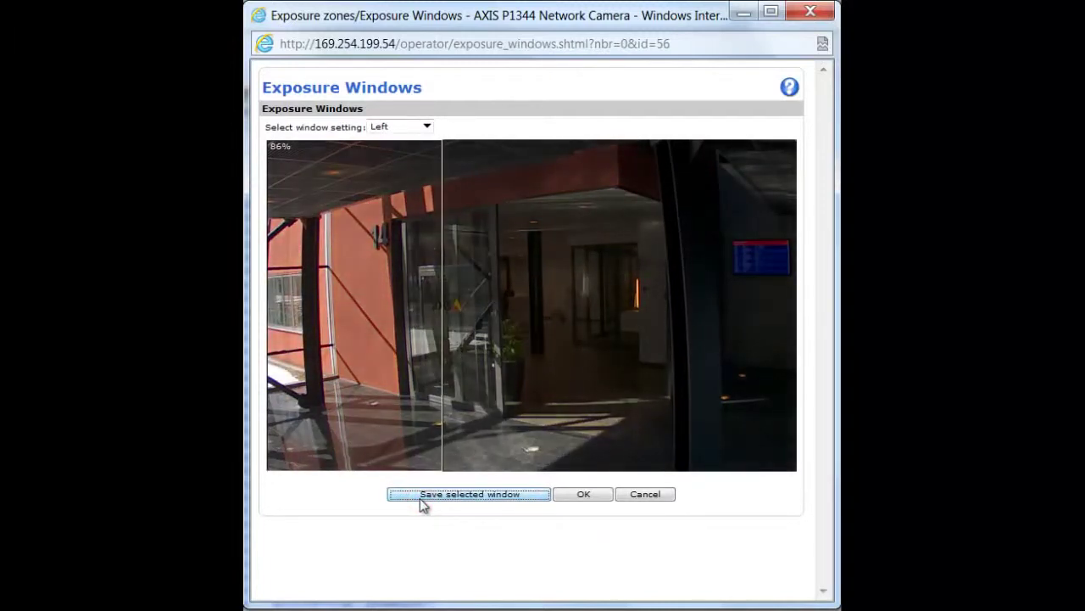
{"action": "left_click", "coordinate": [420, 498]}
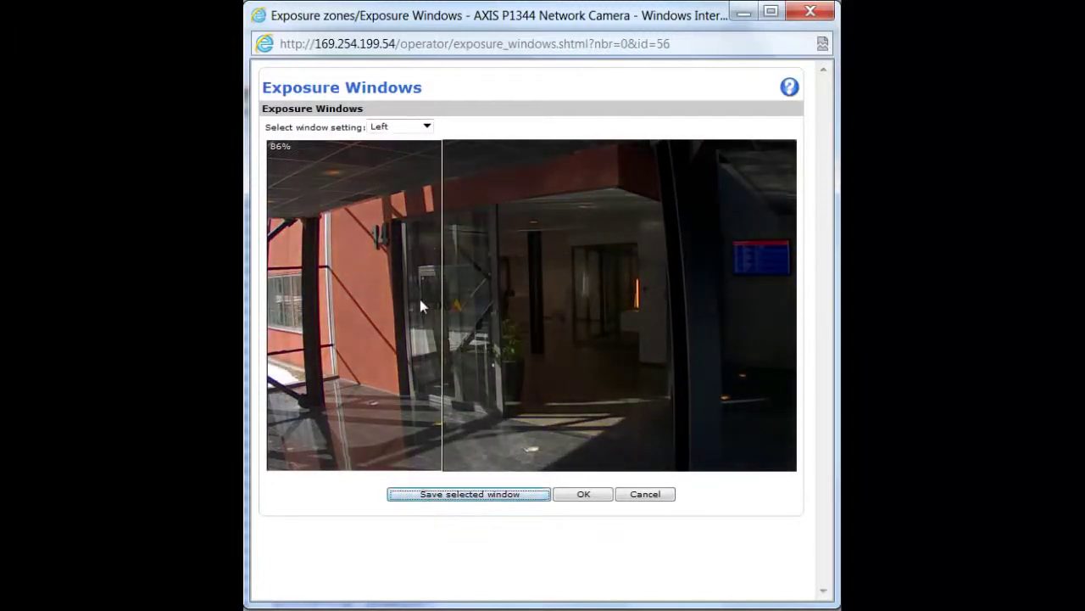
{"action": "left_click", "coordinate": [427, 126]}
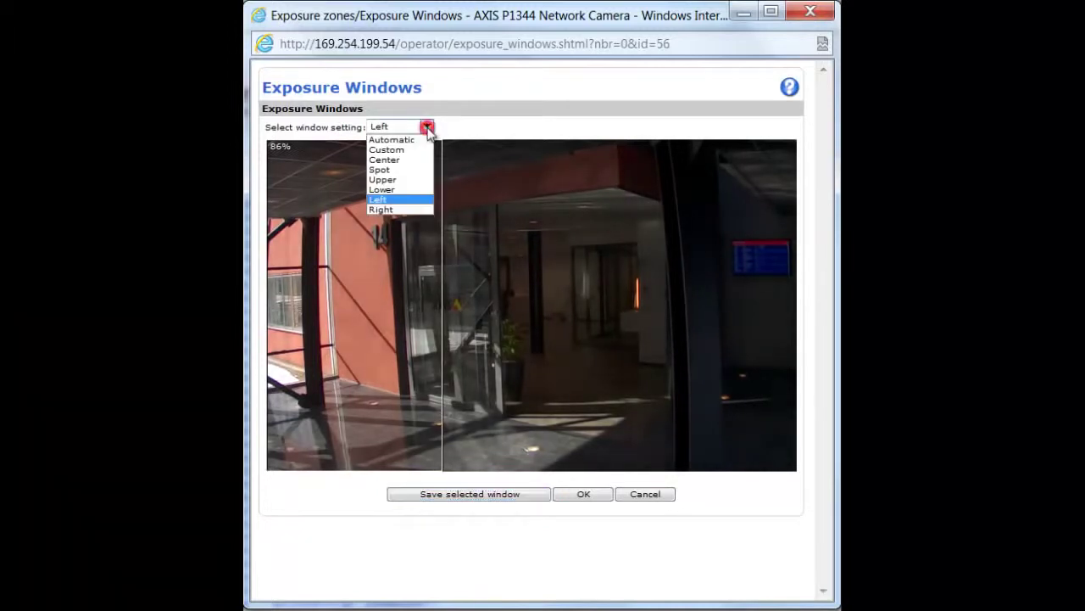
{"action": "left_click", "coordinate": [411, 210]}
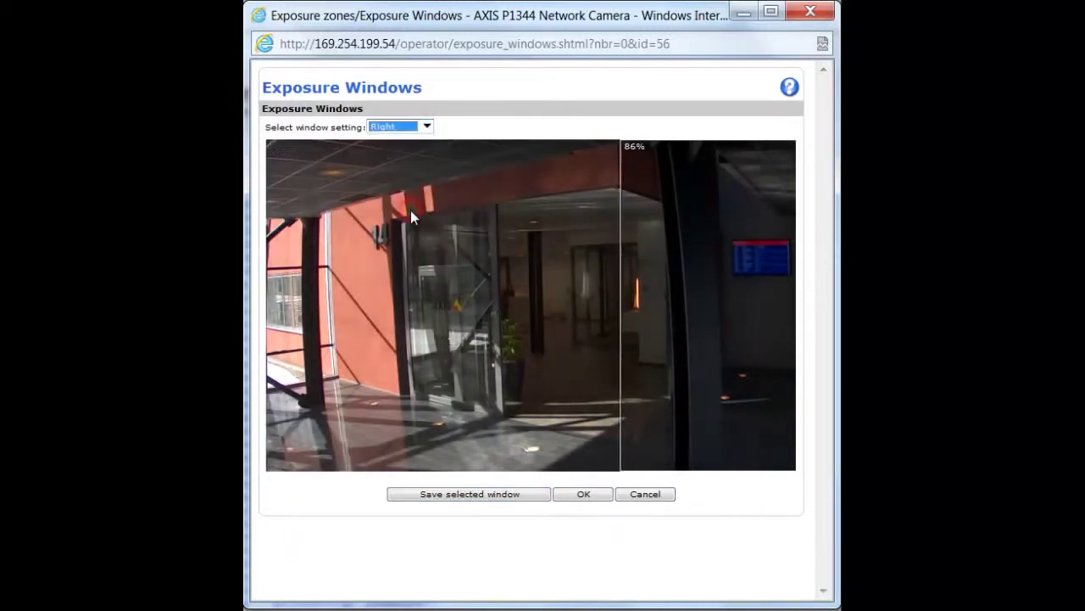
{"action": "left_click", "coordinate": [458, 502]}
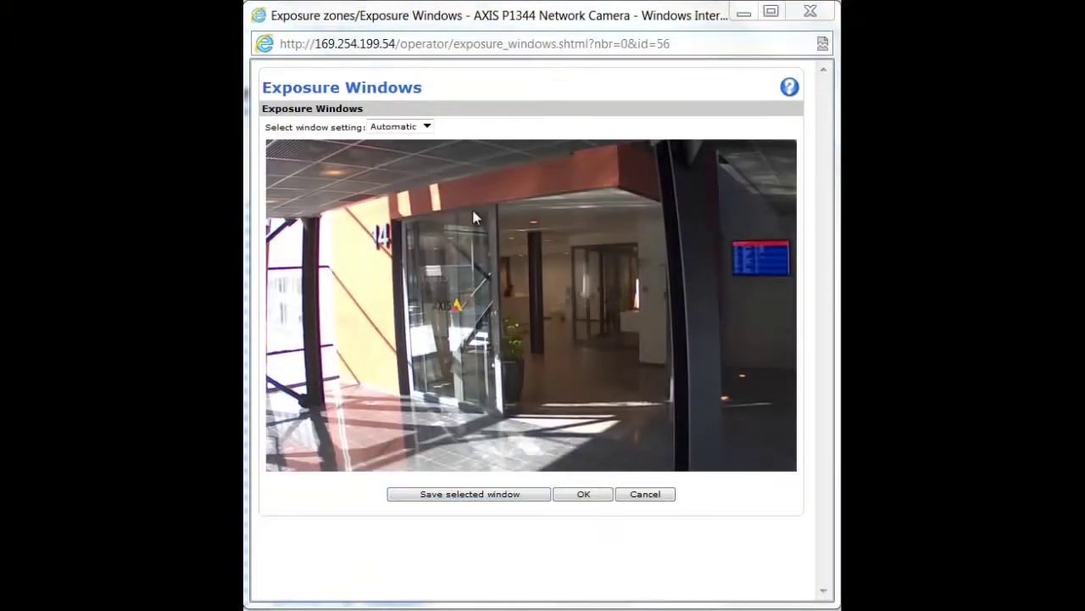
Switch to Custom and fit Window 0 over the entrance and right side, then save it
{"action": "left_click", "coordinate": [426, 126]}
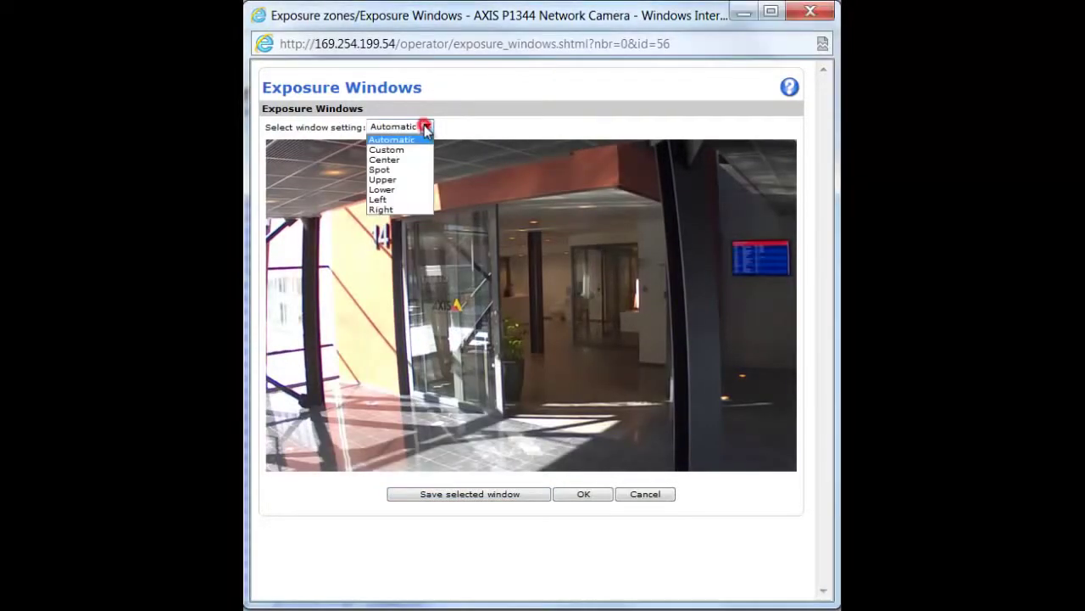
{"action": "left_click", "coordinate": [413, 149]}
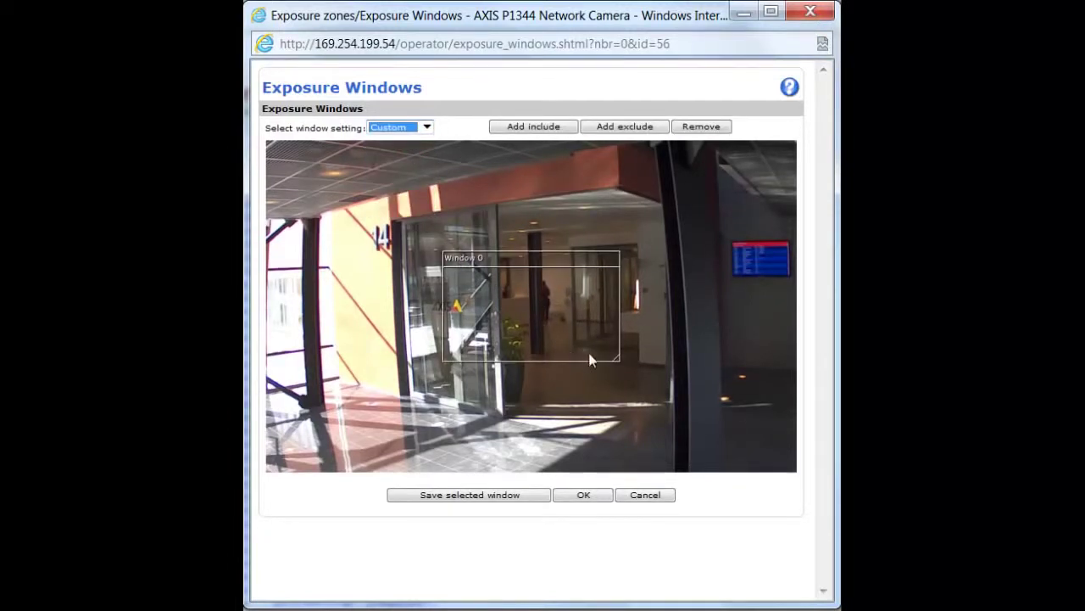
{"action": "left_click_drag", "start_coordinate": [613, 355], "coordinate": [782, 426]}
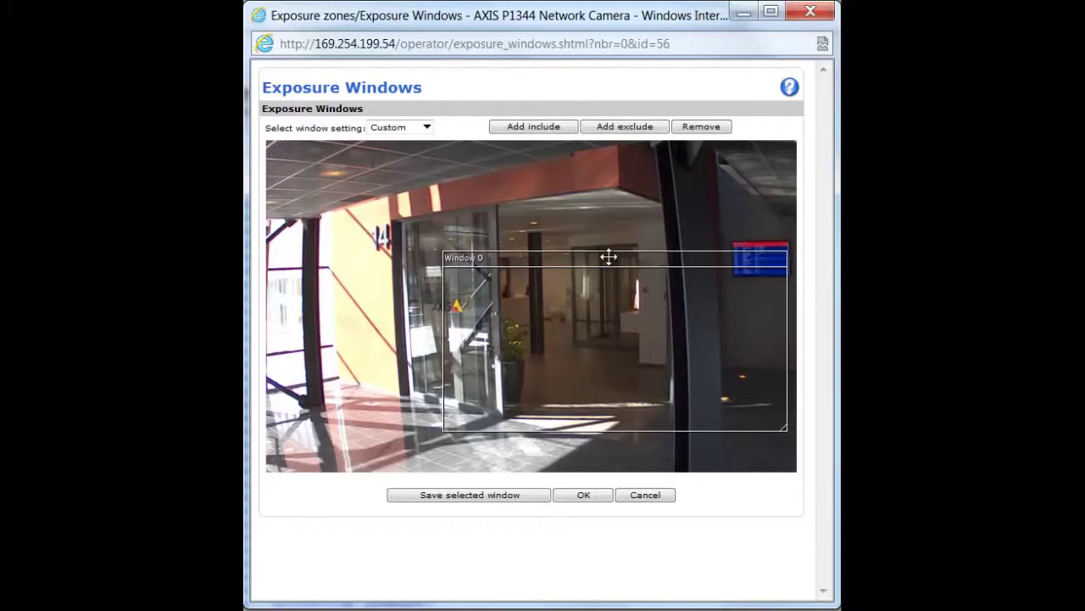
{"action": "left_click_drag", "start_coordinate": [609, 256], "coordinate": [569, 173]}
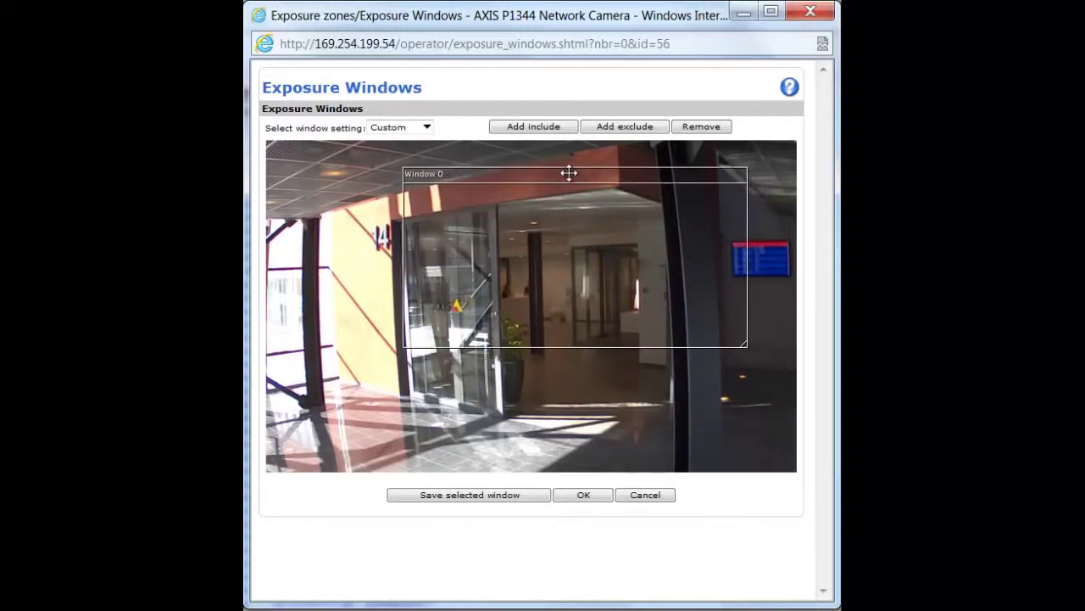
{"action": "left_click_drag", "start_coordinate": [746, 346], "coordinate": [787, 406]}
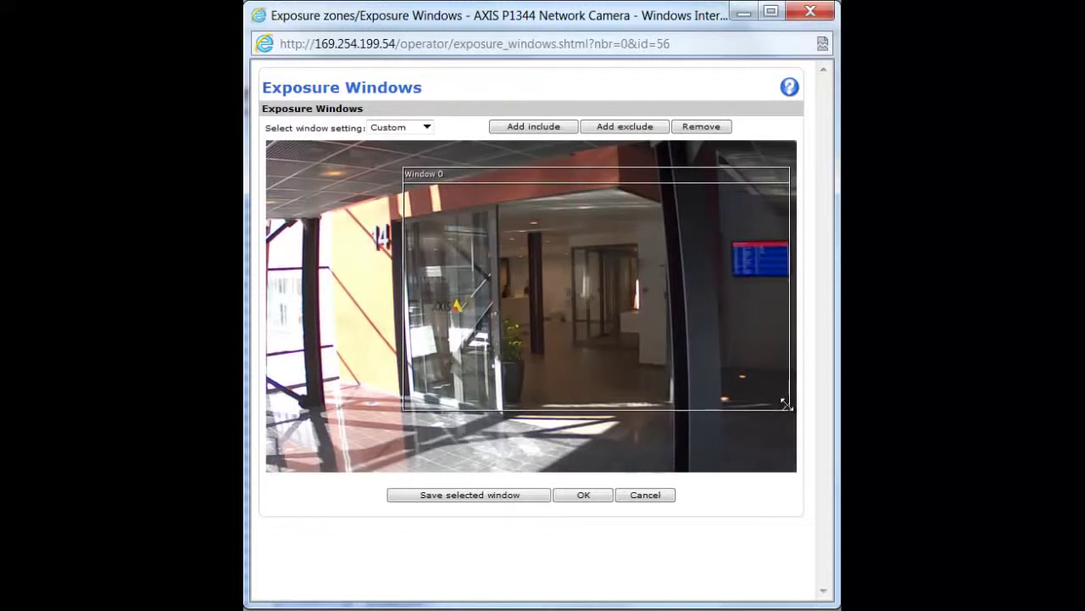
{"action": "left_click", "coordinate": [447, 495]}
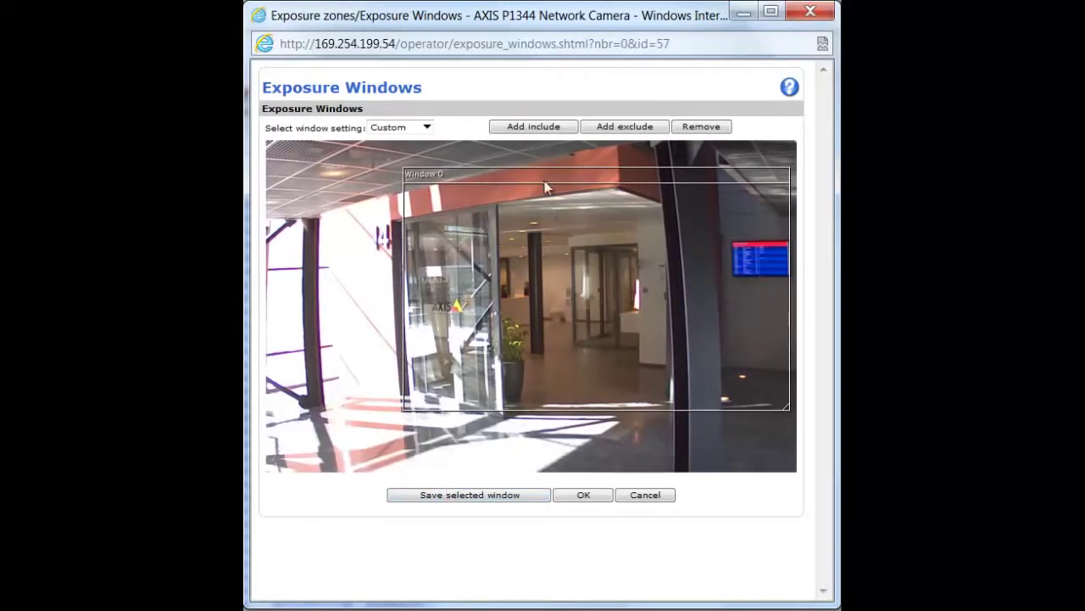
Add an include window, shrink it, place it at the bottom right of the image, and save it
{"action": "left_click", "coordinate": [535, 125]}
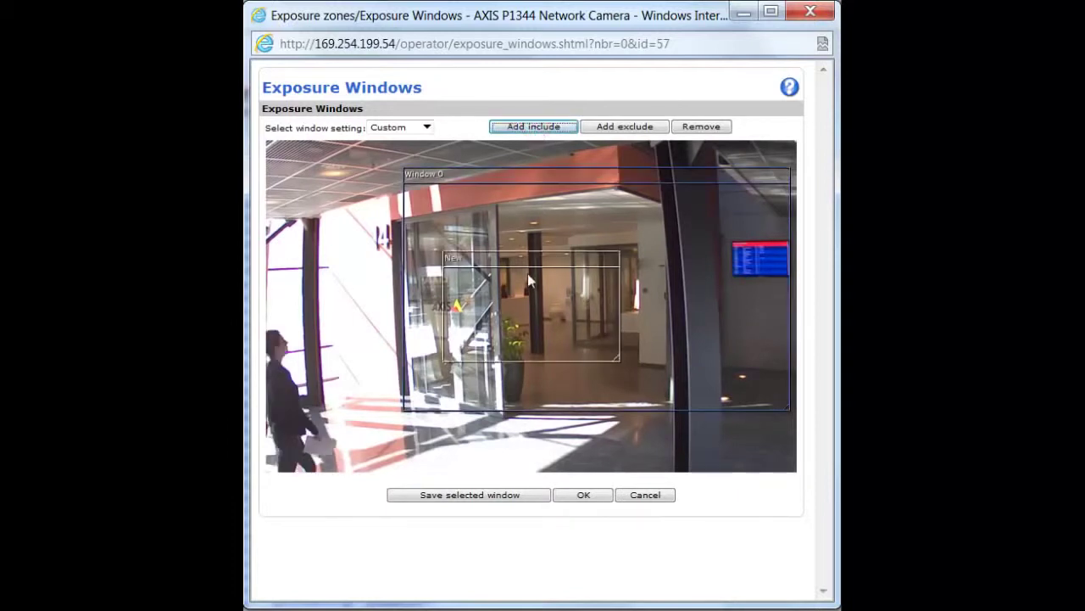
{"action": "left_click_drag", "start_coordinate": [530, 255], "coordinate": [686, 344]}
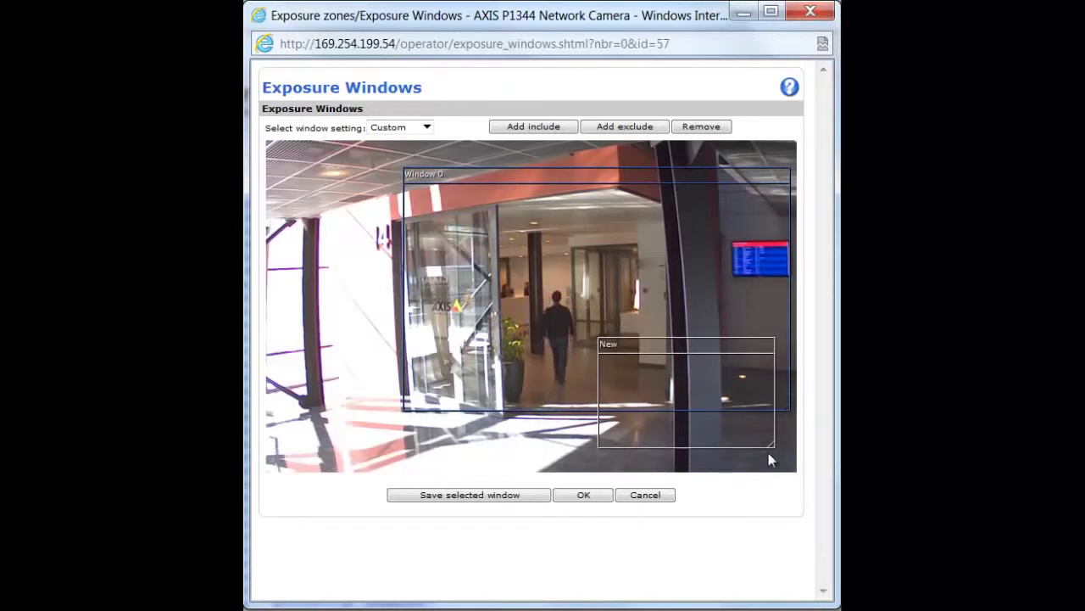
{"action": "left_click_drag", "start_coordinate": [766, 445], "coordinate": [733, 403]}
{"action": "left_click_drag", "start_coordinate": [706, 345], "coordinate": [738, 406]}
{"action": "left_click", "coordinate": [488, 493]}
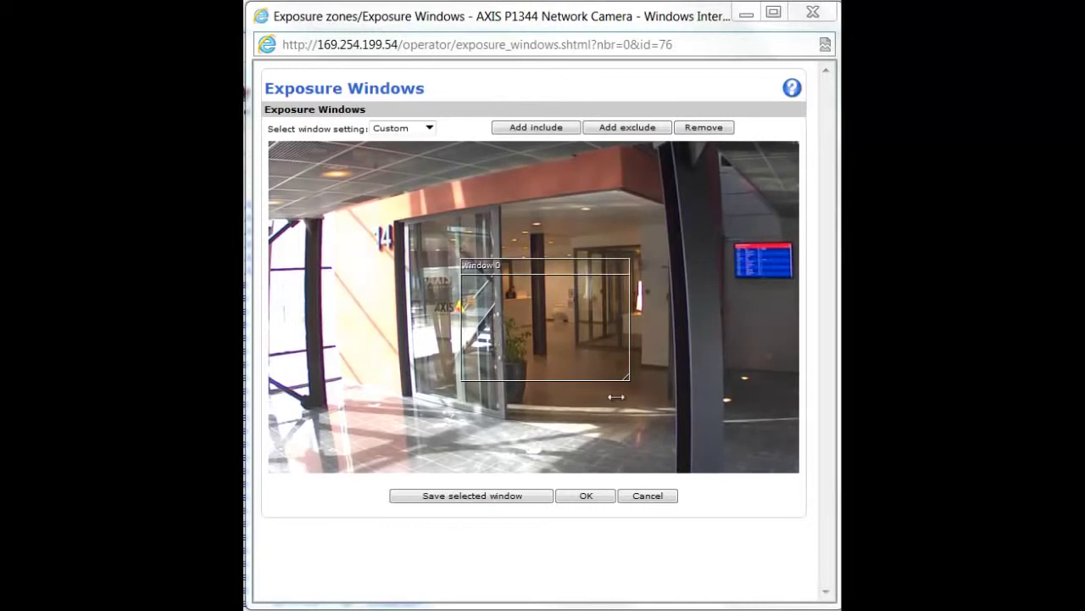
Add a narrow exclude window on the sunlit left edge, save it, and delete the surplus window
{"action": "left_click", "coordinate": [627, 127]}
{"action": "left_click_drag", "start_coordinate": [564, 261], "coordinate": [387, 211]}
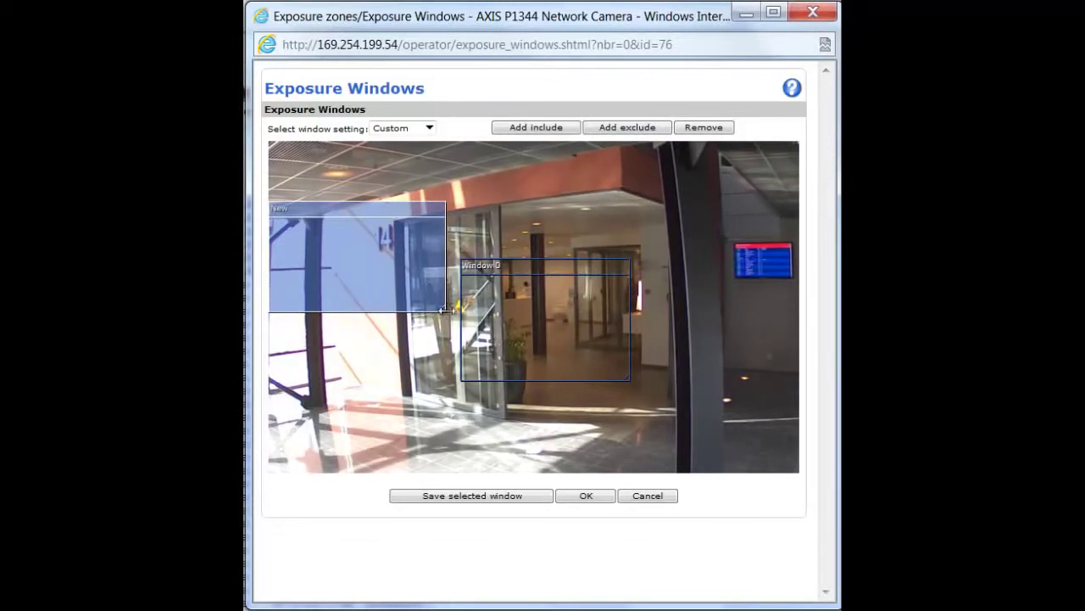
{"action": "left_click_drag", "start_coordinate": [430, 332], "coordinate": [408, 477]}
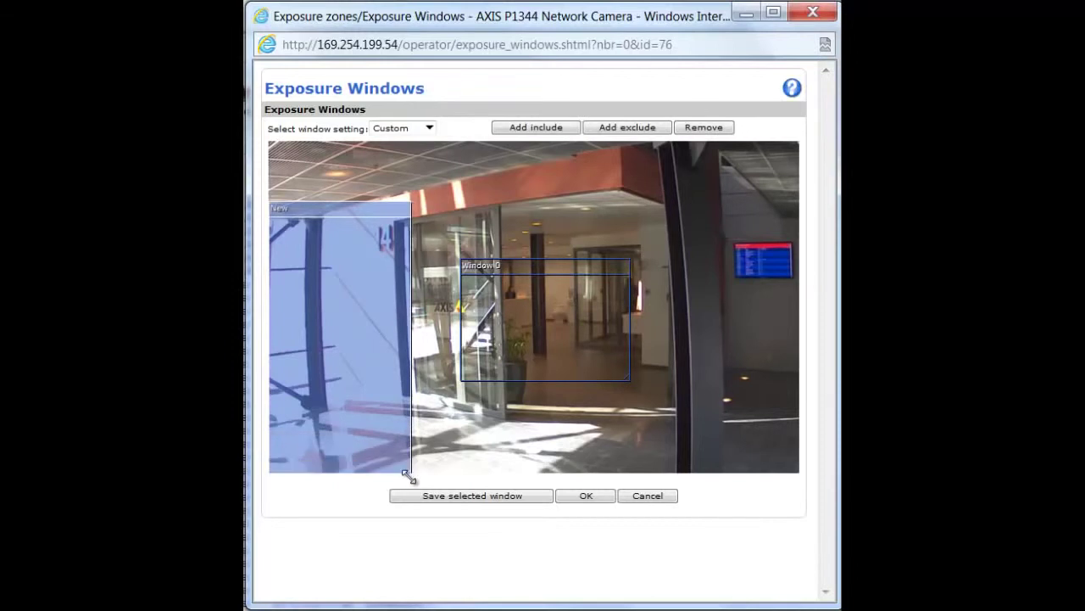
{"action": "left_click", "coordinate": [451, 498]}
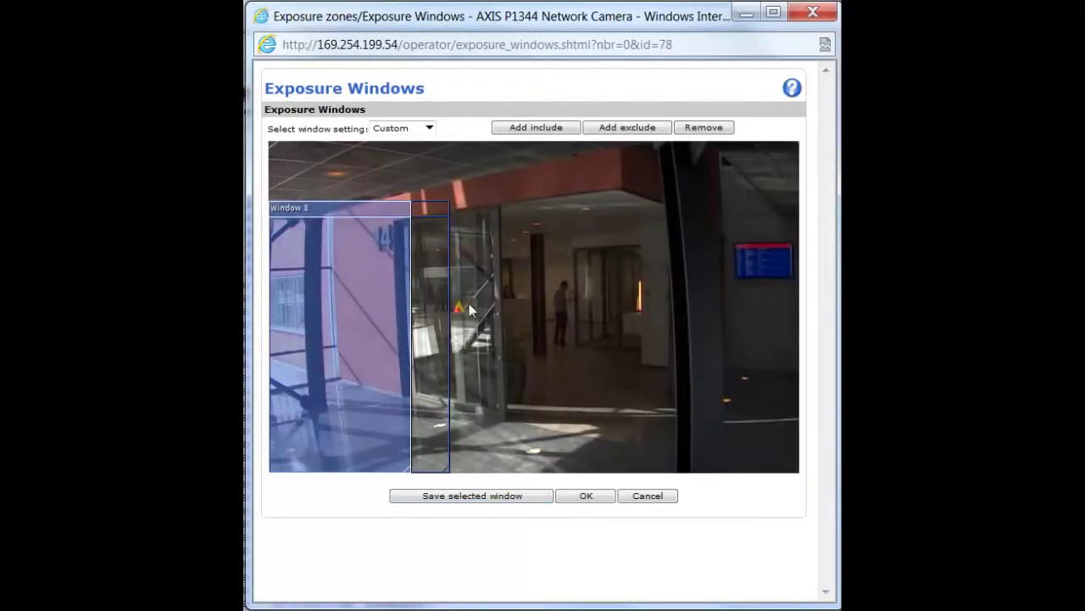
{"action": "left_click", "coordinate": [705, 127]}
{"action": "left_click", "coordinate": [619, 422]}
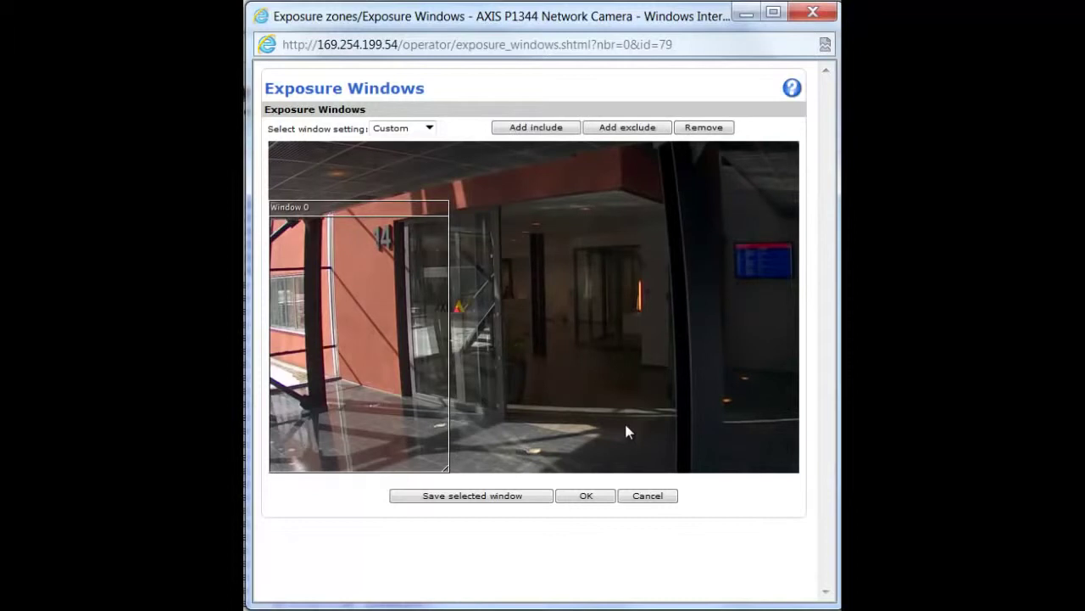
Add an exclude window as a tall strip from the top-left down the left edge, and save it
{"action": "left_click", "coordinate": [650, 129]}
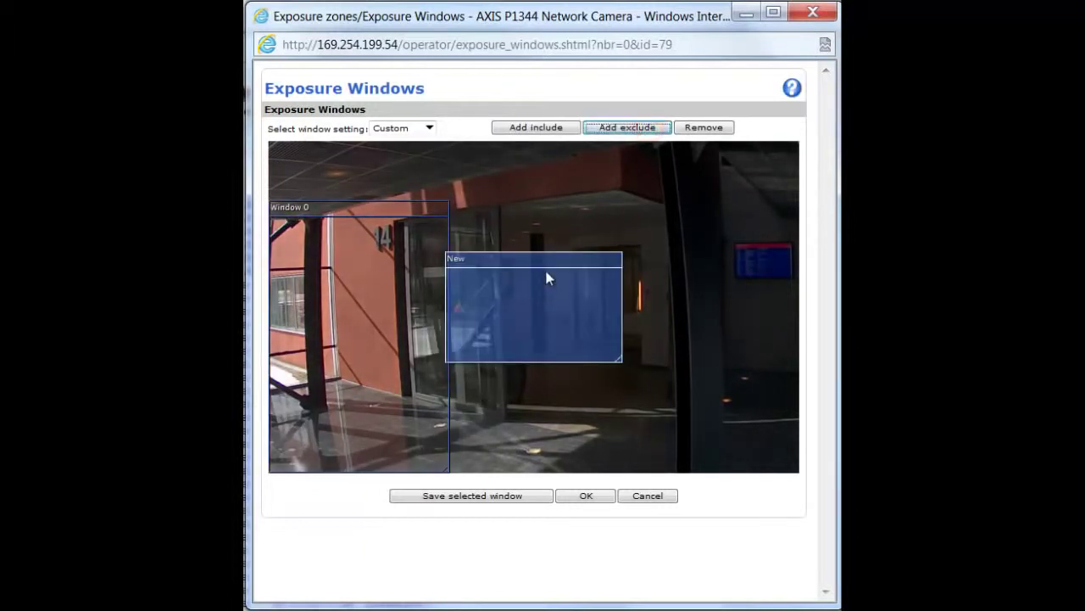
{"action": "left_click_drag", "start_coordinate": [539, 269], "coordinate": [364, 217]}
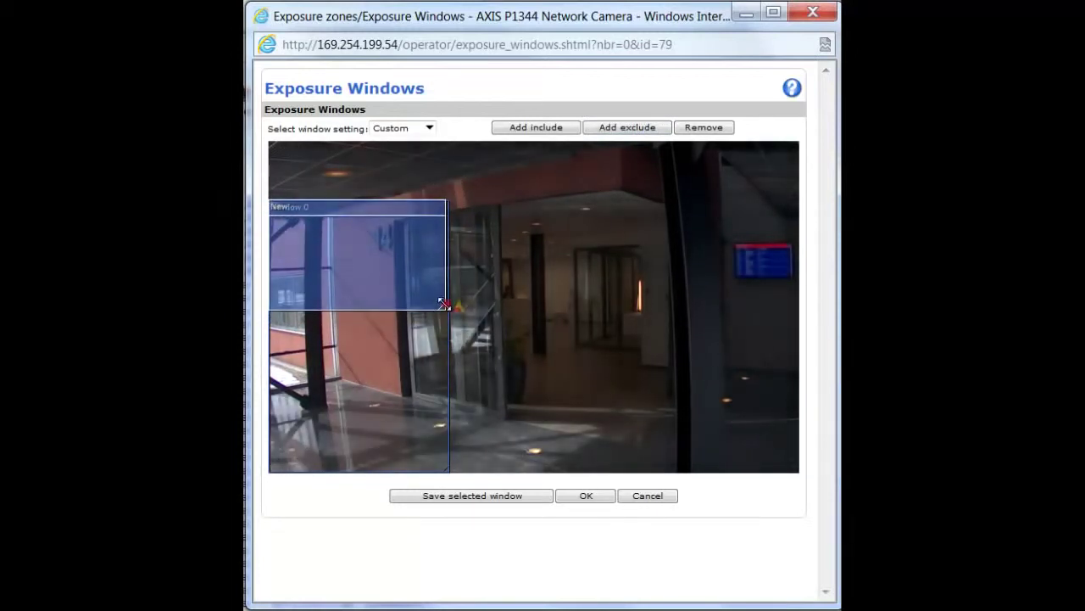
{"action": "left_click_drag", "start_coordinate": [443, 304], "coordinate": [424, 472]}
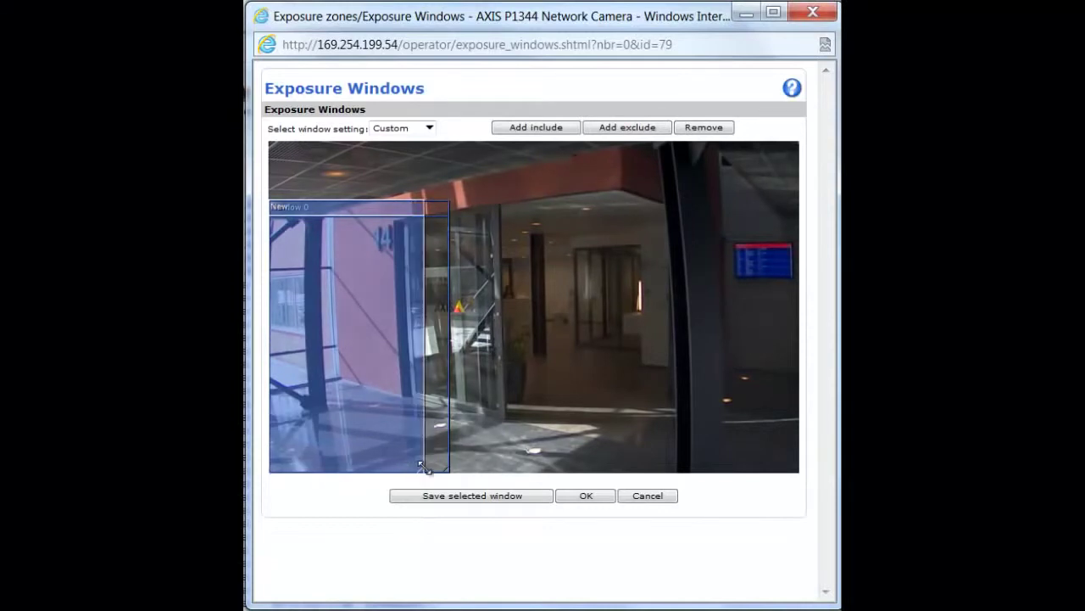
{"action": "left_click", "coordinate": [502, 498]}
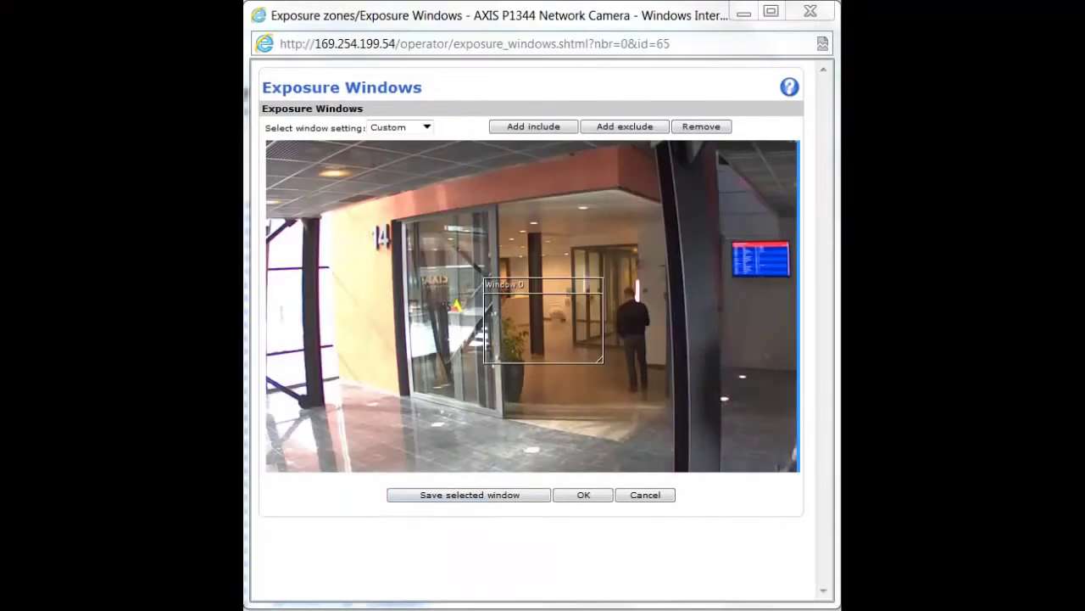
Reposition Window 0 down-right over the entrance floor, shrink it to a small box, and save it
{"action": "left_click_drag", "start_coordinate": [546, 283], "coordinate": [586, 330]}
{"action": "left_click_drag", "start_coordinate": [641, 408], "coordinate": [557, 372]}
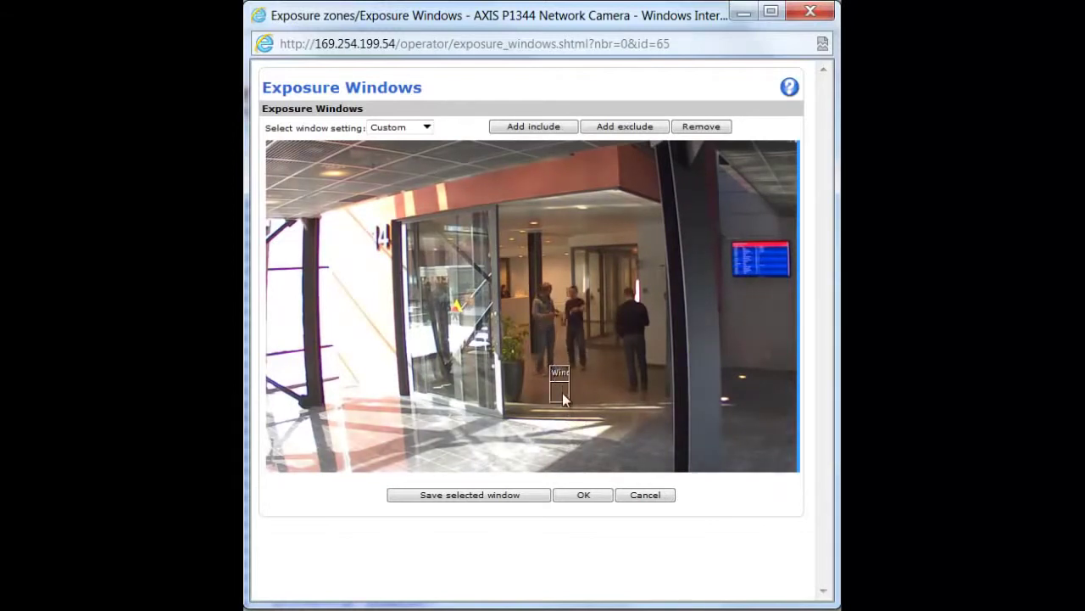
{"action": "left_click", "coordinate": [473, 496]}
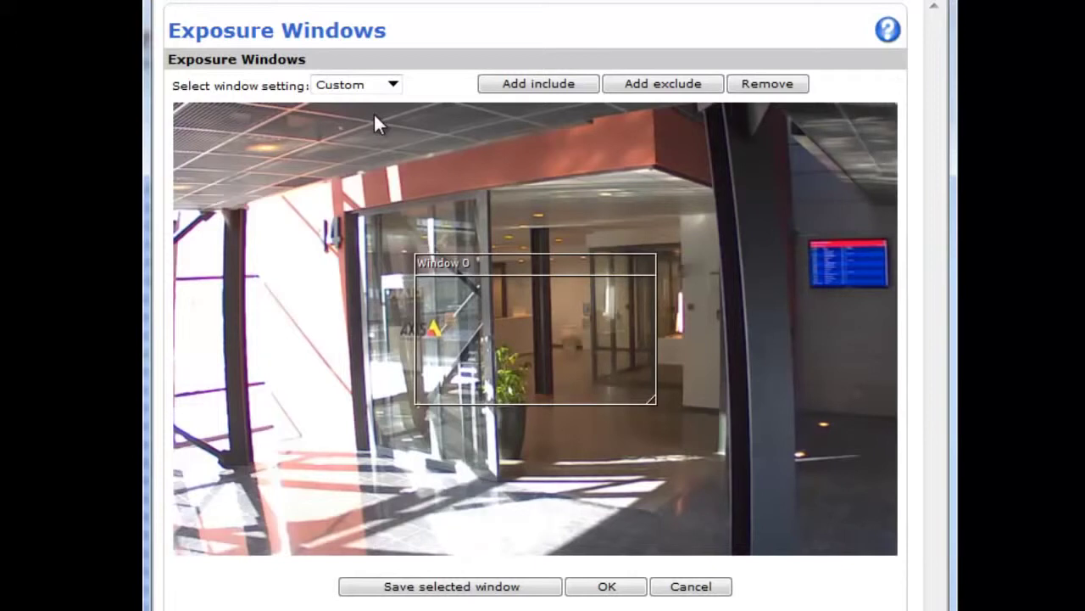
Apply the Center exposure window preset and stretch Window 0 toward the lower right
{"action": "left_click", "coordinate": [391, 86]}
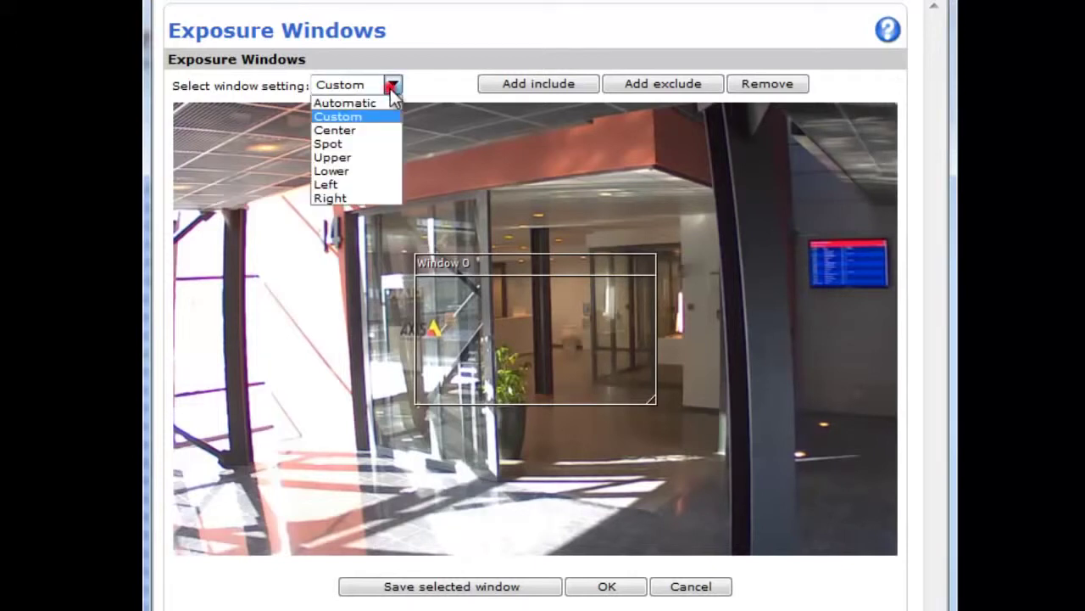
{"action": "left_click", "coordinate": [365, 133]}
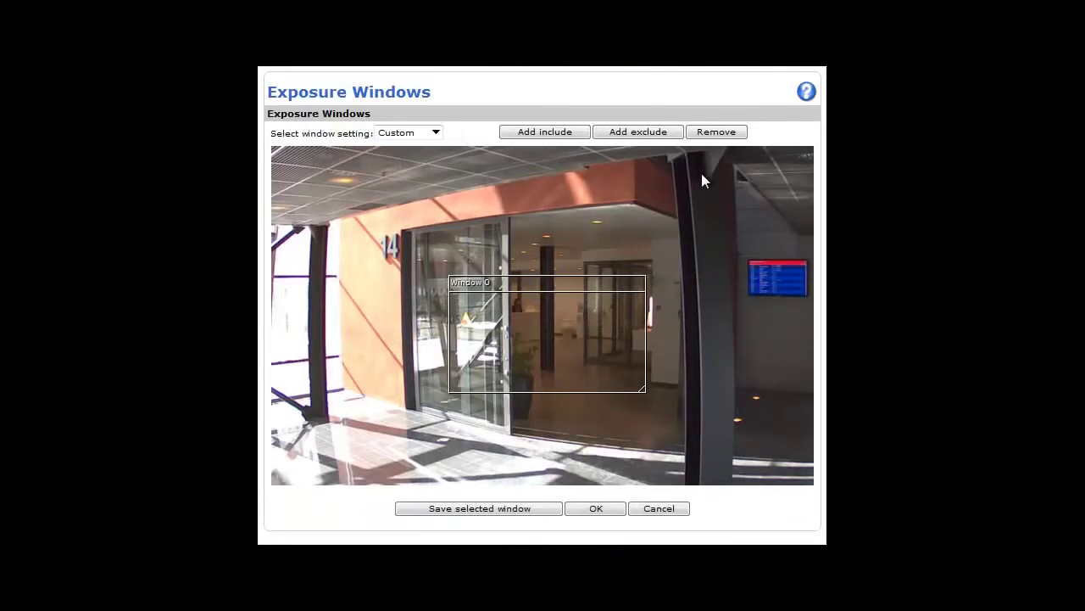
{"action": "left_click_drag", "start_coordinate": [644, 388], "coordinate": [654, 423]}
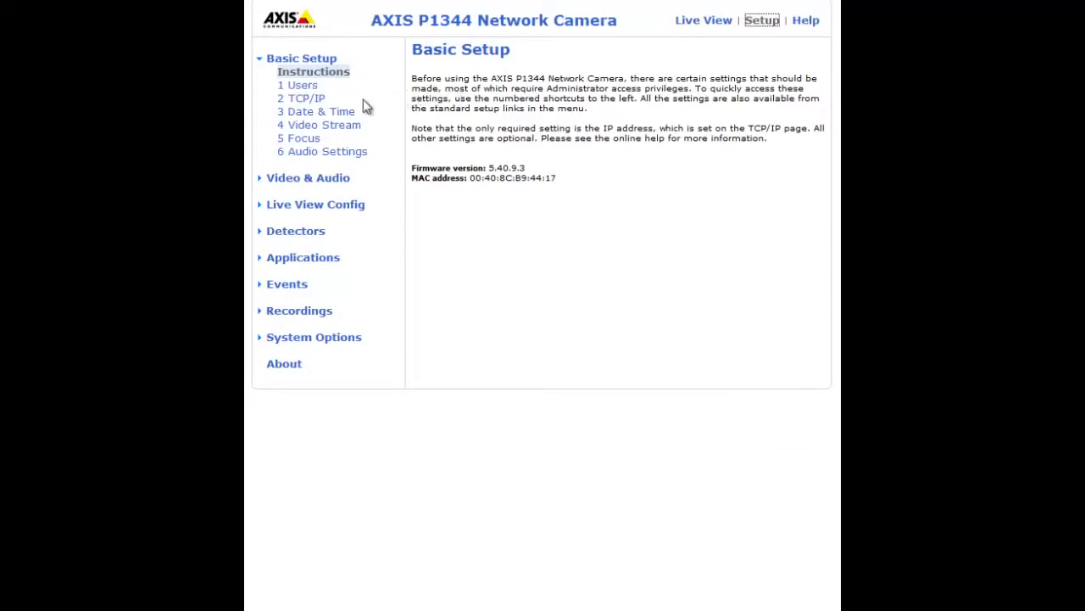
Go to System Options > Advanced > Plain Config
{"action": "left_click", "coordinate": [333, 162]}
{"action": "left_click", "coordinate": [306, 339]}
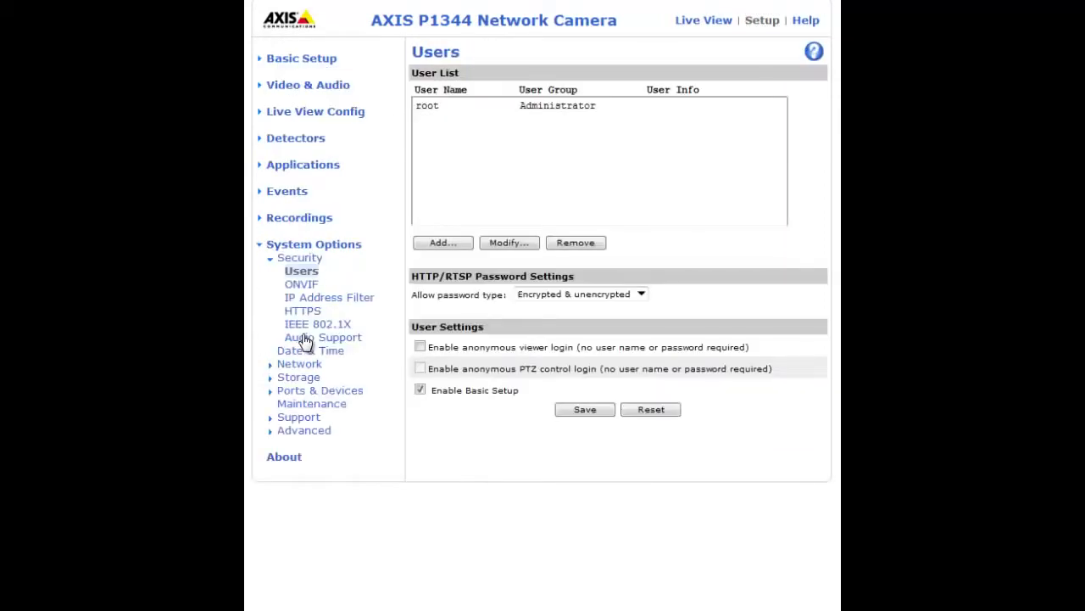
{"action": "left_click", "coordinate": [302, 431]}
{"action": "left_click", "coordinate": [316, 388]}
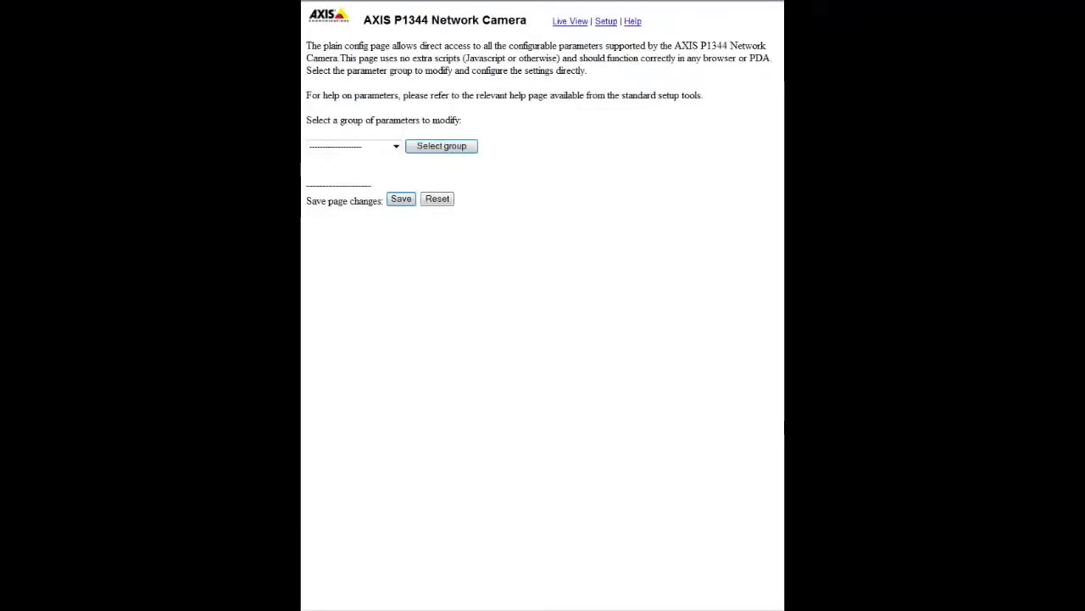
Load the ImageSource parameter group
{"action": "left_click", "coordinate": [396, 146]}
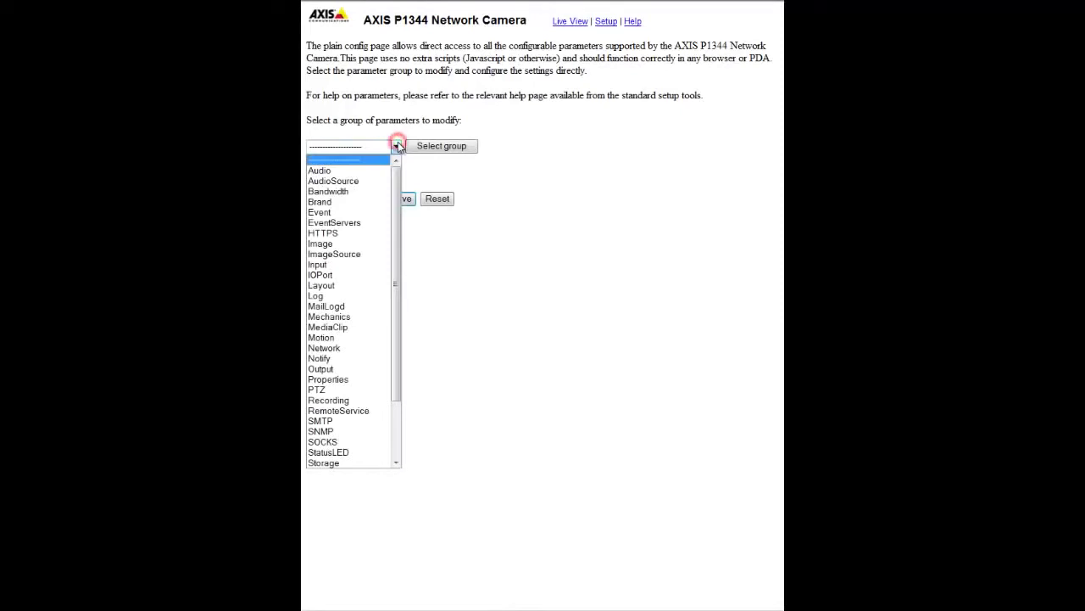
{"action": "left_click", "coordinate": [369, 255]}
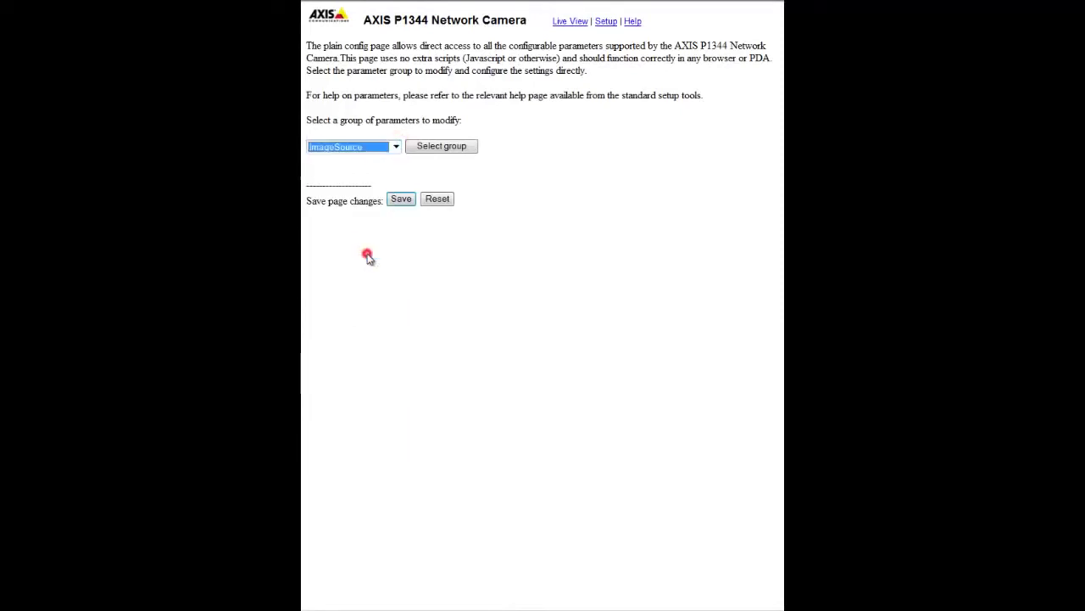
{"action": "left_click", "coordinate": [435, 151]}
Change the I0 Sensor CustomExposureWindow Weight from 100 to 80 and save
{"action": "scroll", "coordinate": [435, 153], "scroll_direction": "down", "scroll_amount": 6}
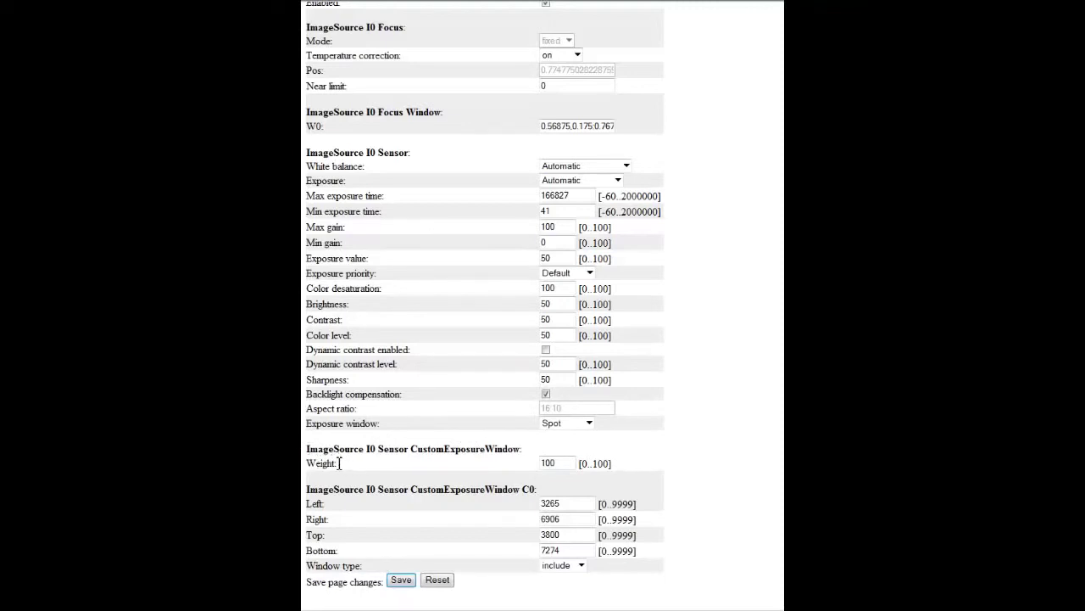
{"action": "double_click", "coordinate": [552, 462]}
{"action": "type", "text": "80"}
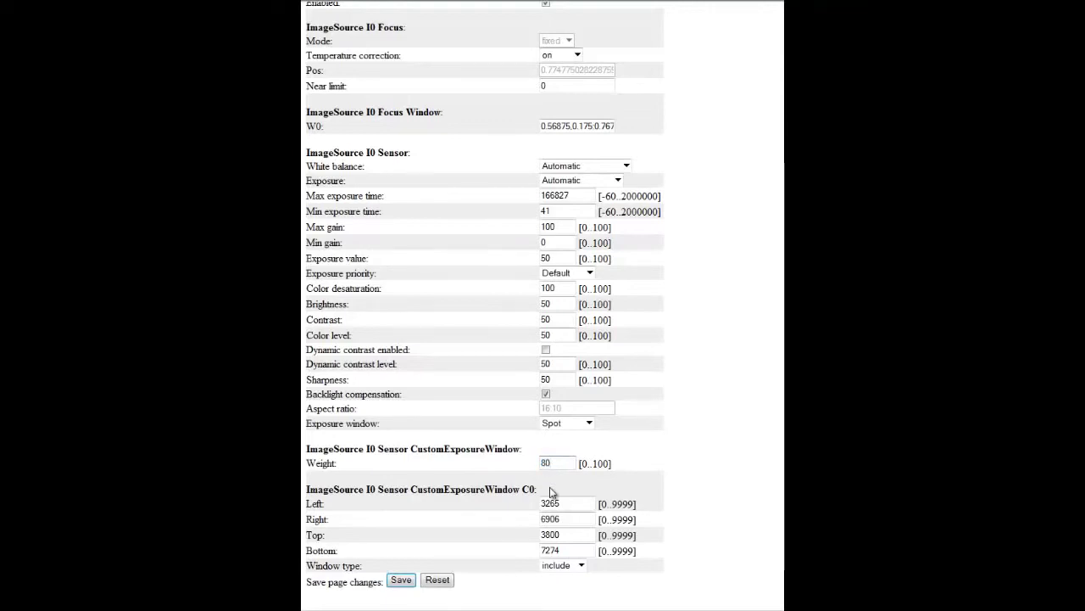
{"action": "left_click", "coordinate": [405, 583]}
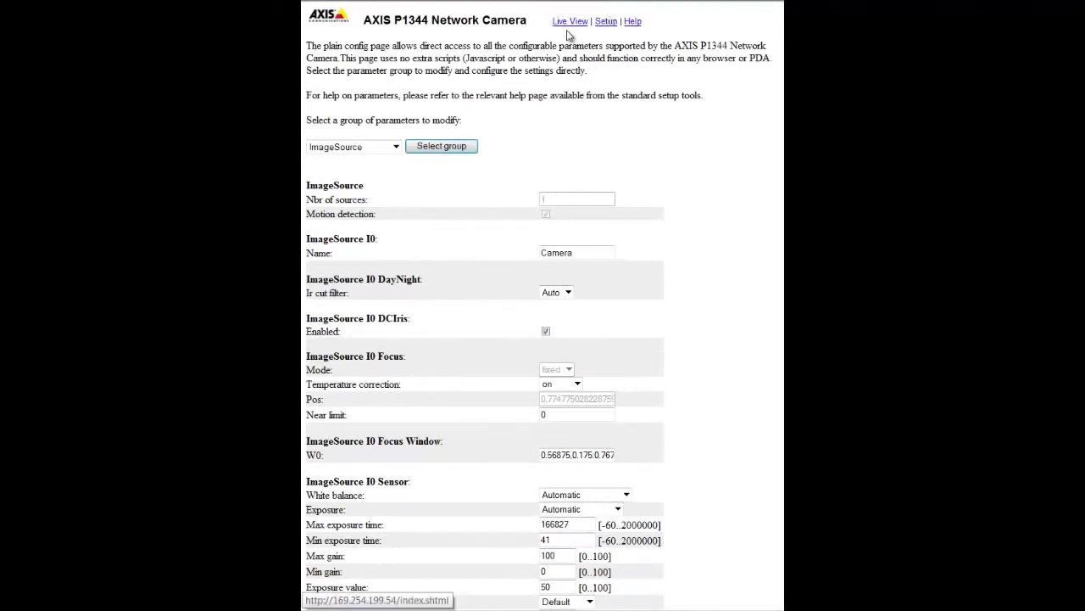
{"action": "left_click", "coordinate": [606, 24]}
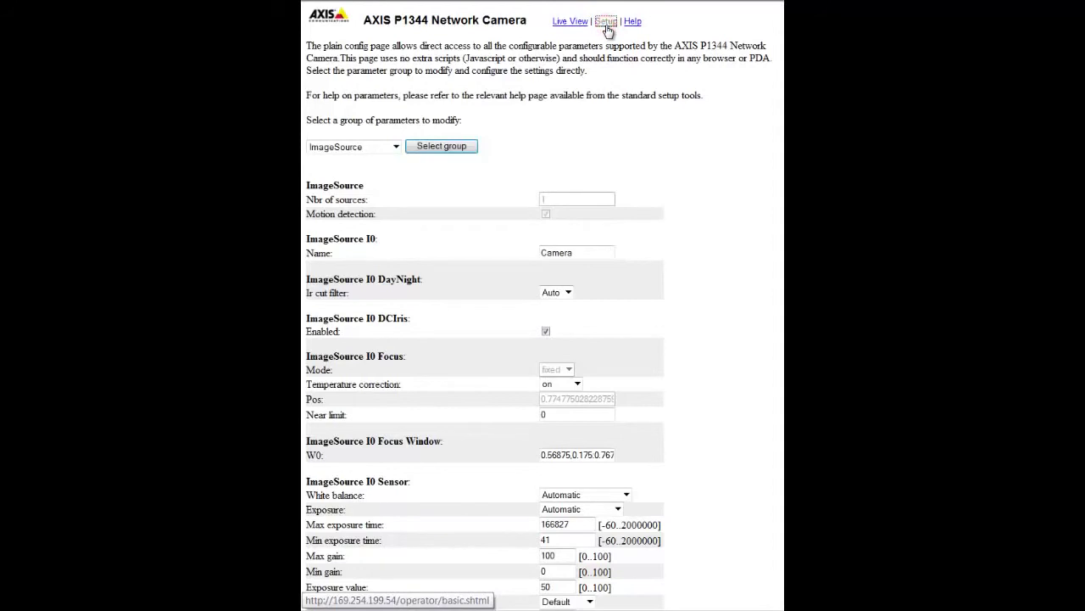